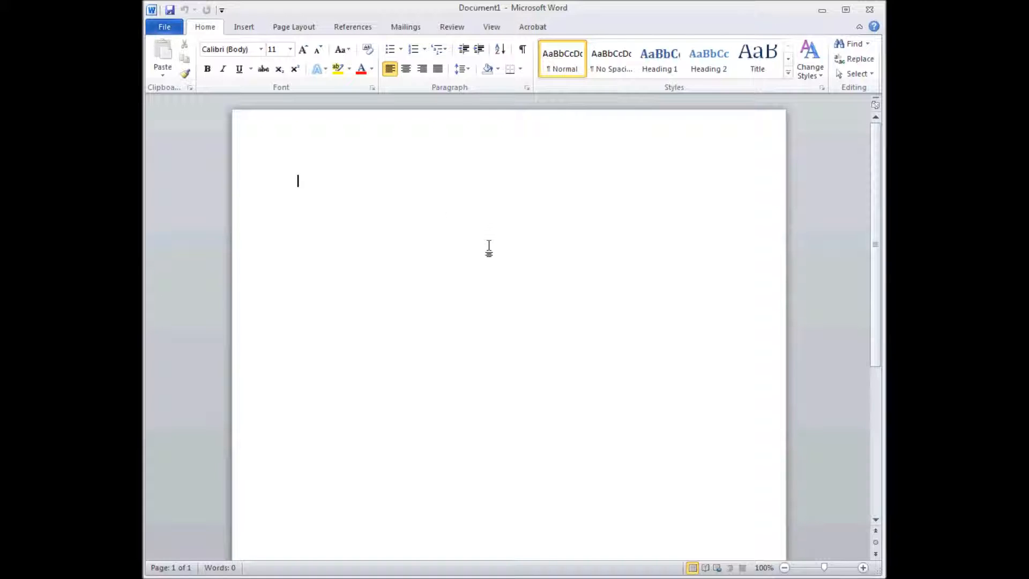
Step: Insert a table with 3 columns and 14 rows into the blank document
left_click(246, 29)
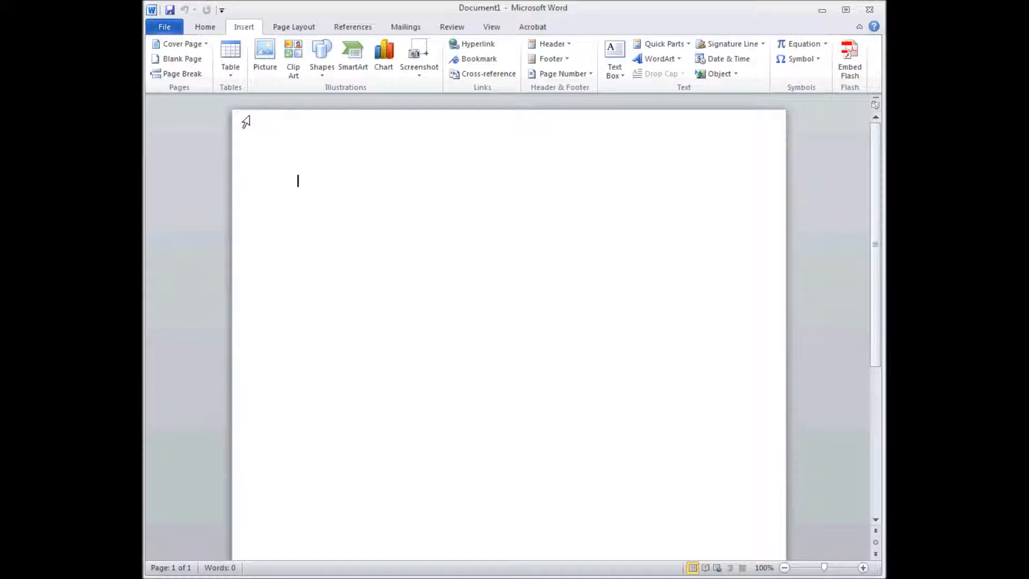
left_click(230, 78)
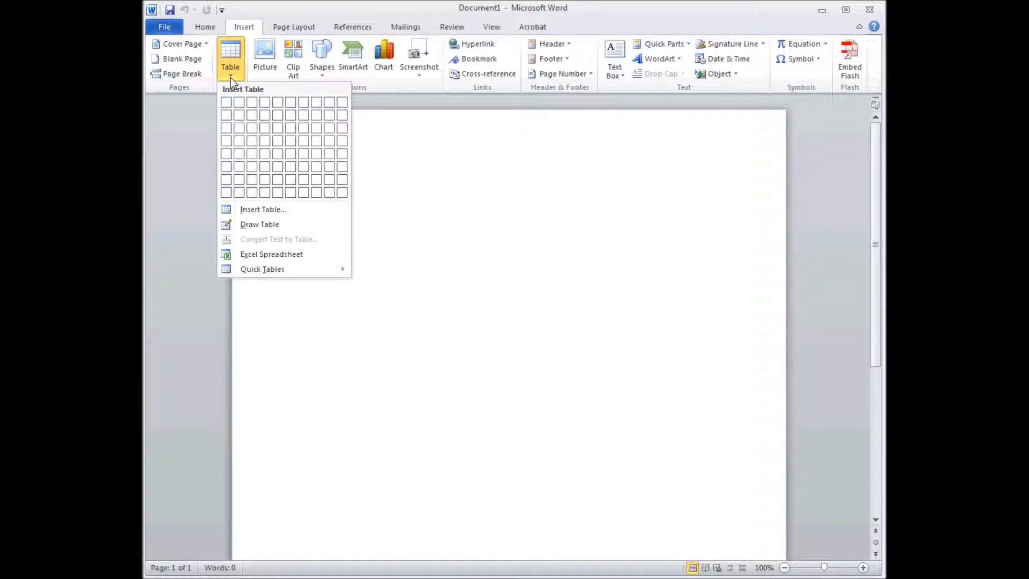
left_click(264, 213)
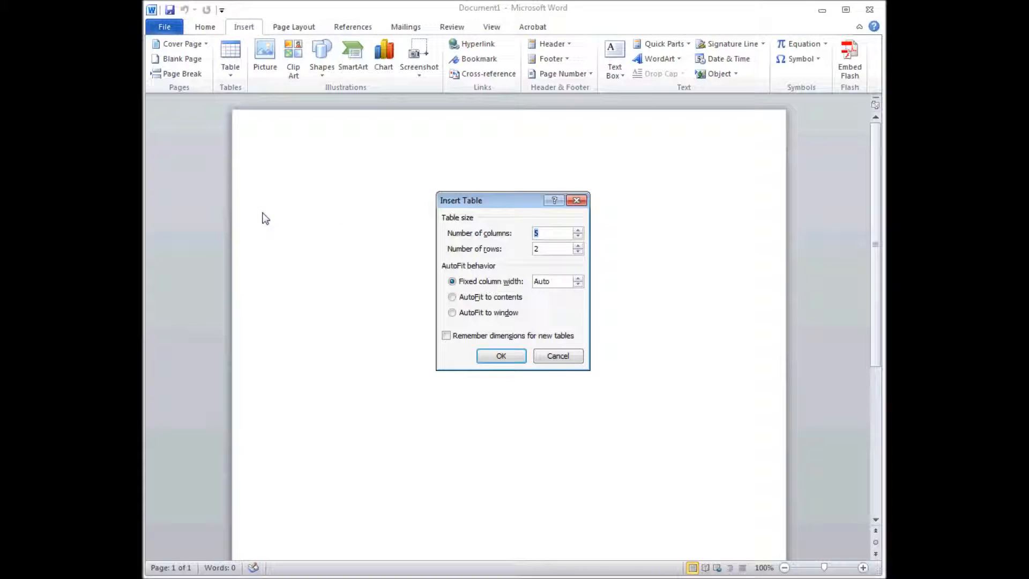
left_click(552, 249)
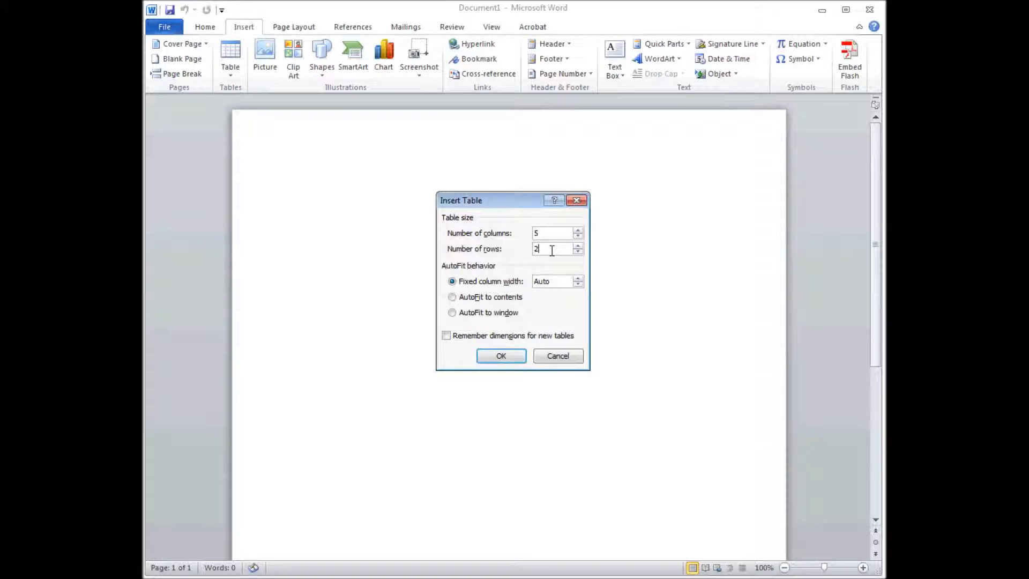
key("BackSpace")
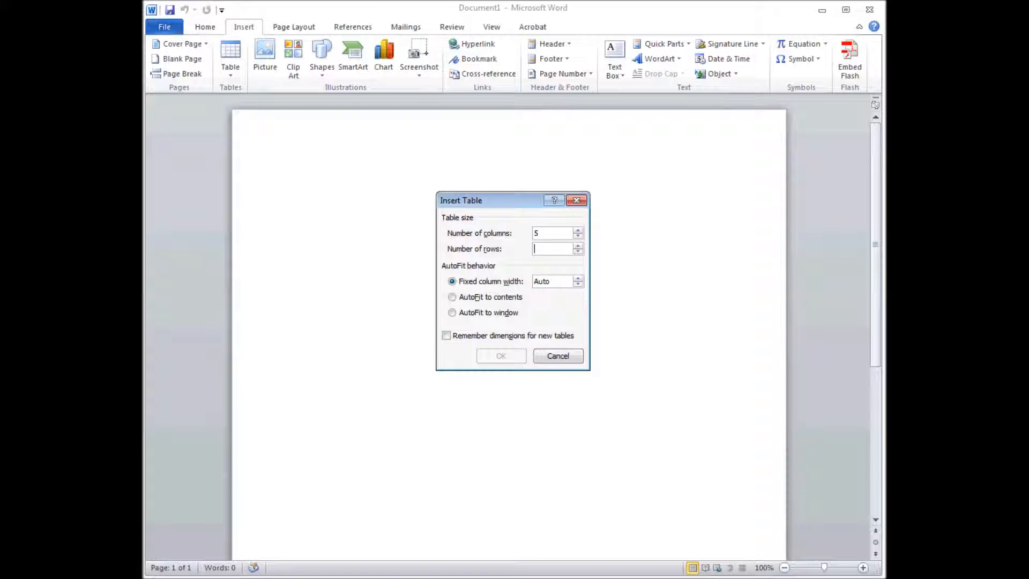
type("14")
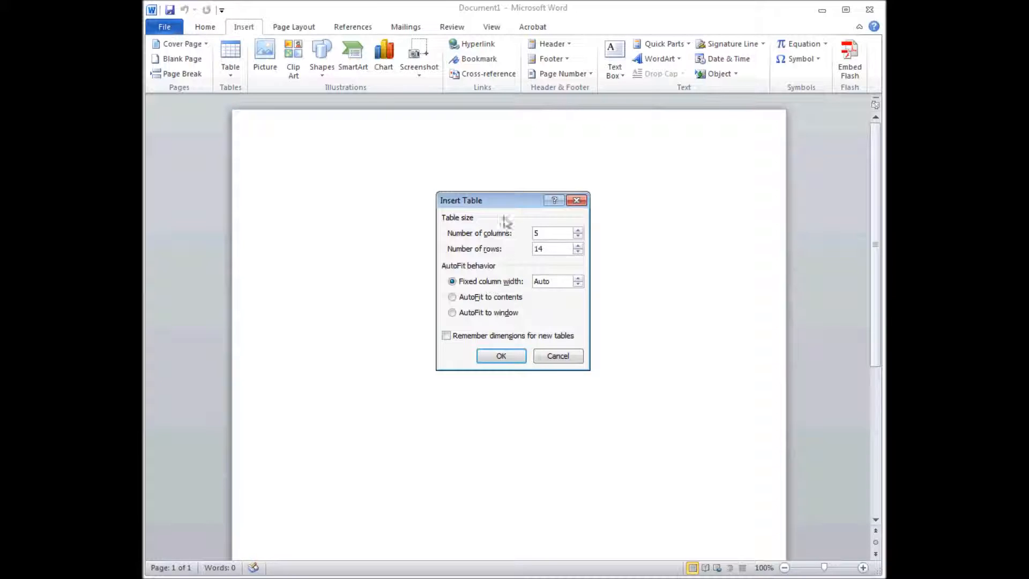
left_click_drag(540, 233, 527, 236)
type("3")
left_click(499, 356)
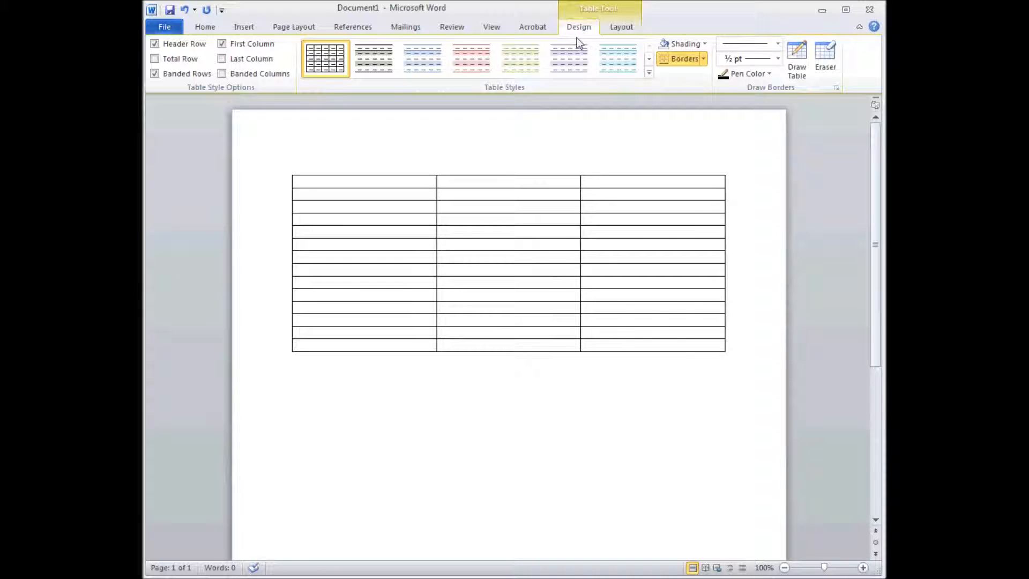
Step: Erase the border between the first and second cells of the table's top row
left_click(826, 58)
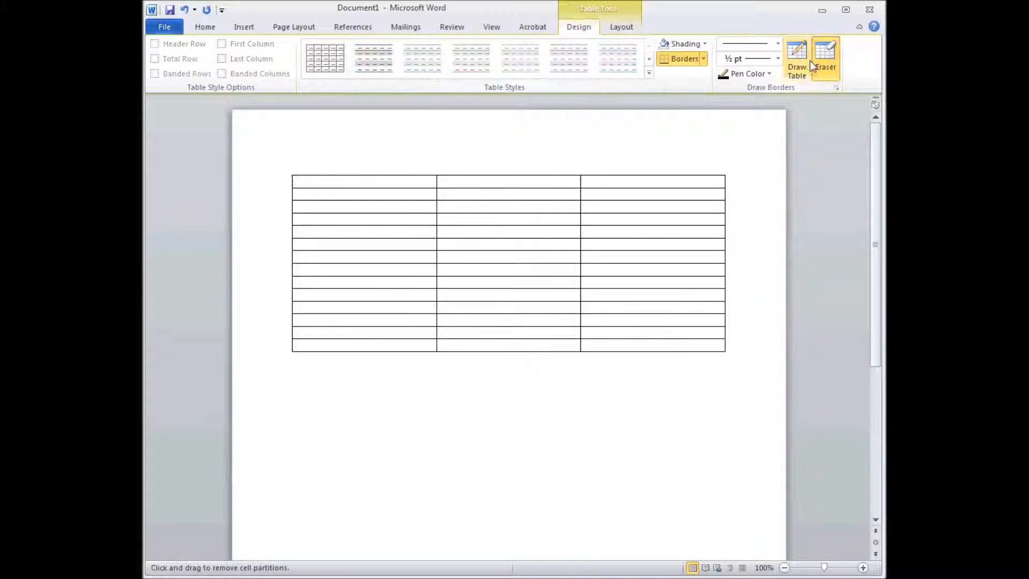
left_click(436, 181)
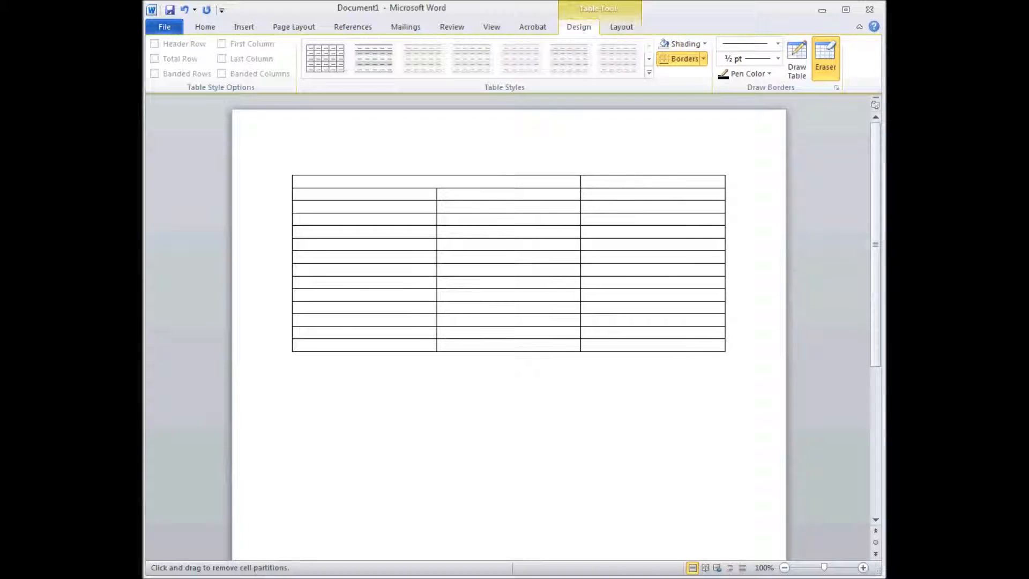
left_click(829, 60)
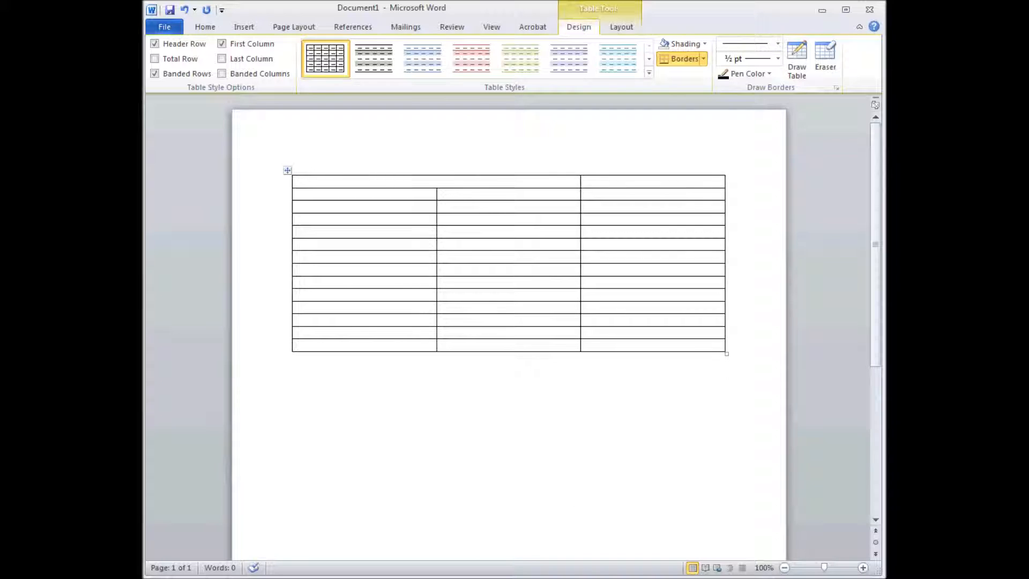
Step: Merge the remaining cells of the top row into a single cell spanning the table
left_click(629, 32)
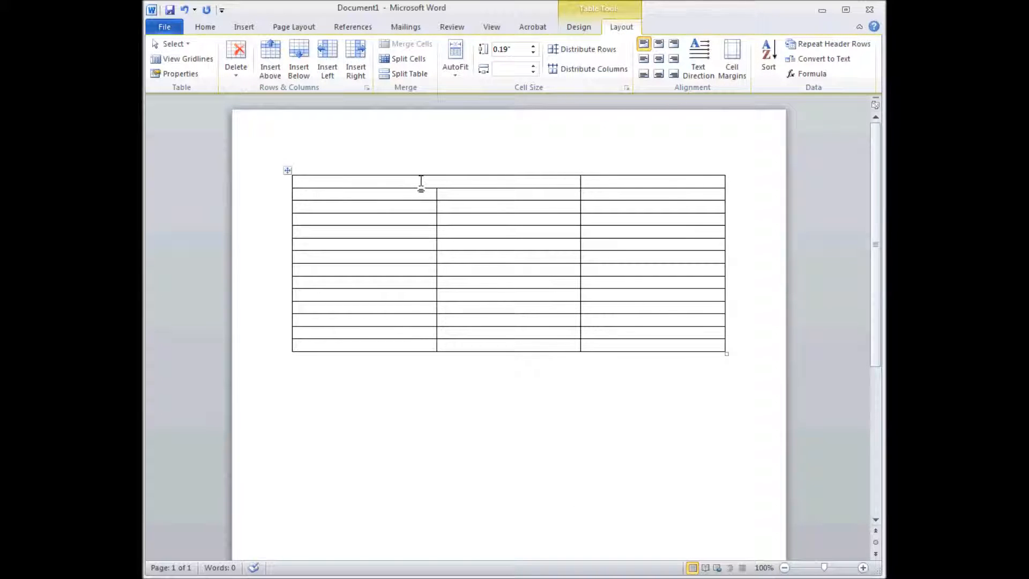
left_click_drag(427, 183, 582, 188)
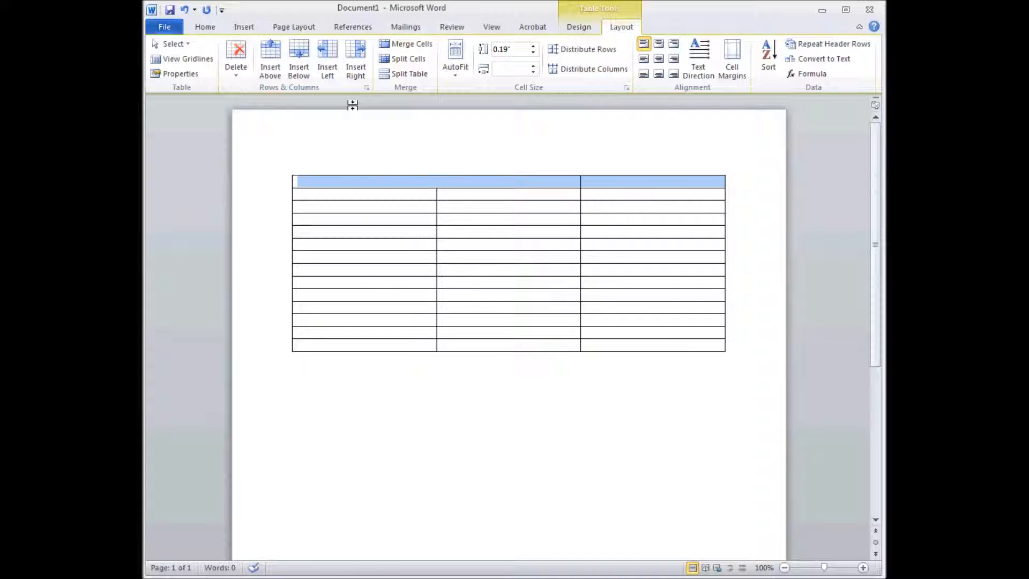
left_click(410, 47)
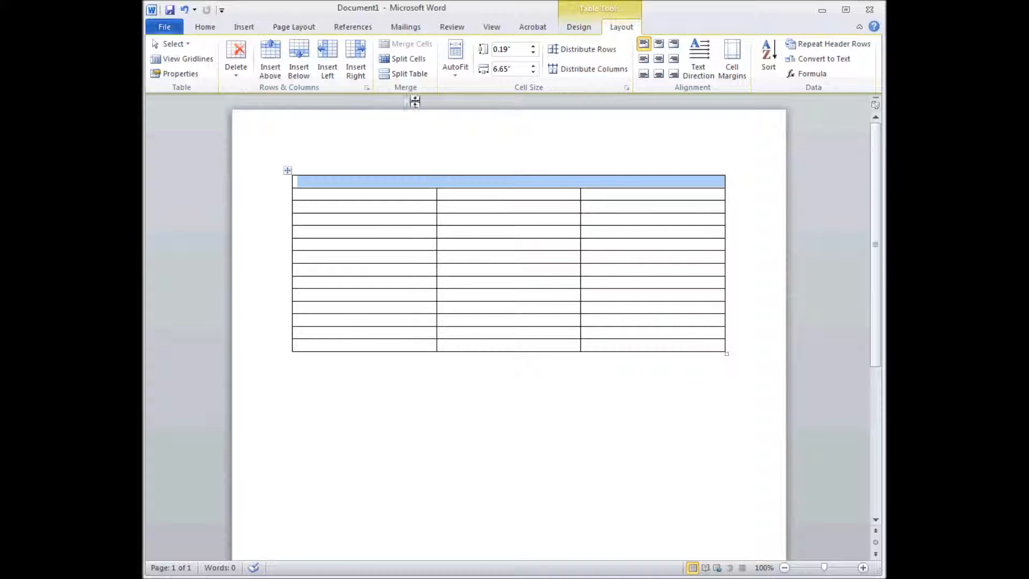
Step: Try splitting the merged top row into 3 columns and merge it back into one cell
left_click(404, 57)
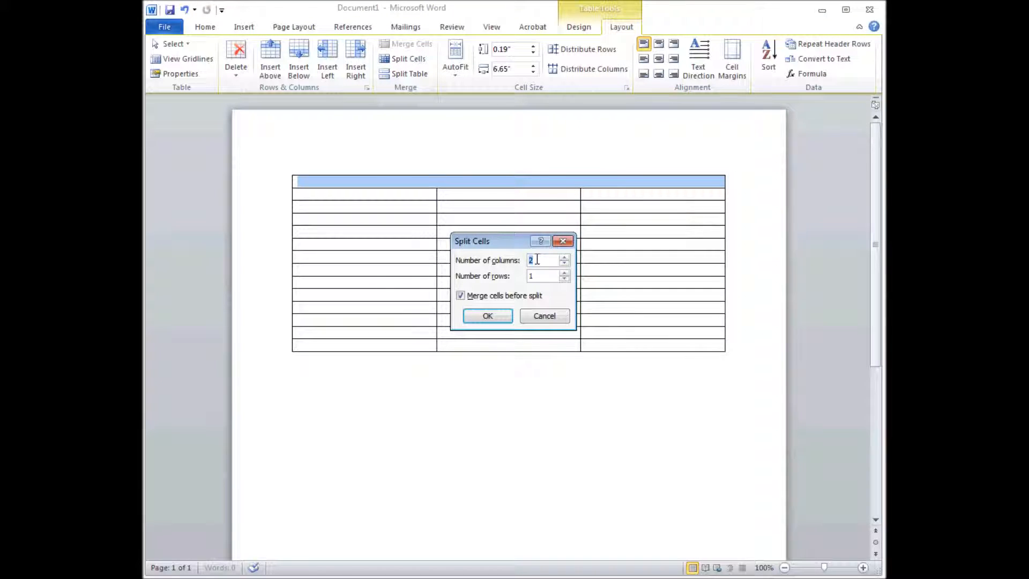
type("3")
key("Return")
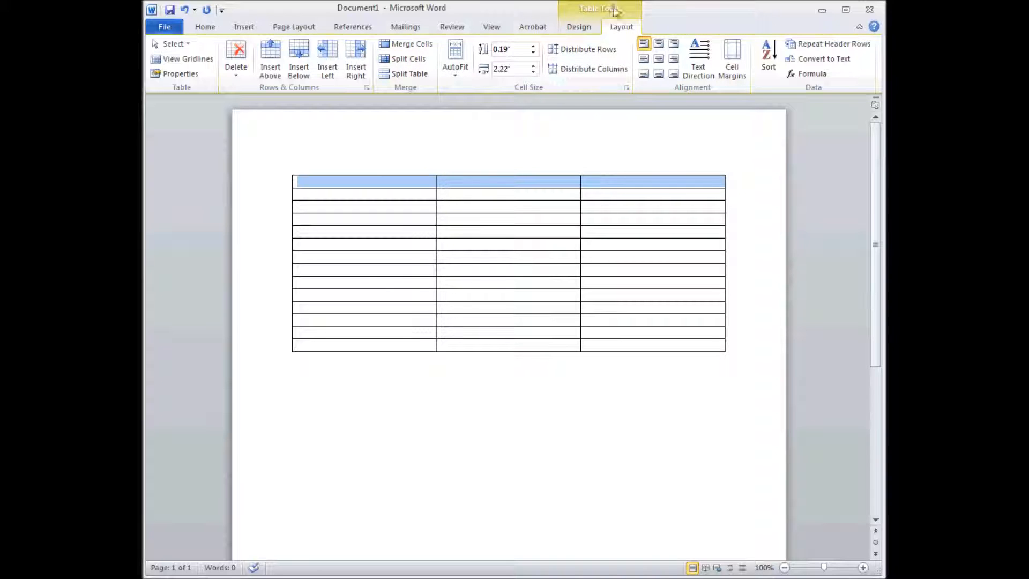
left_click(410, 44)
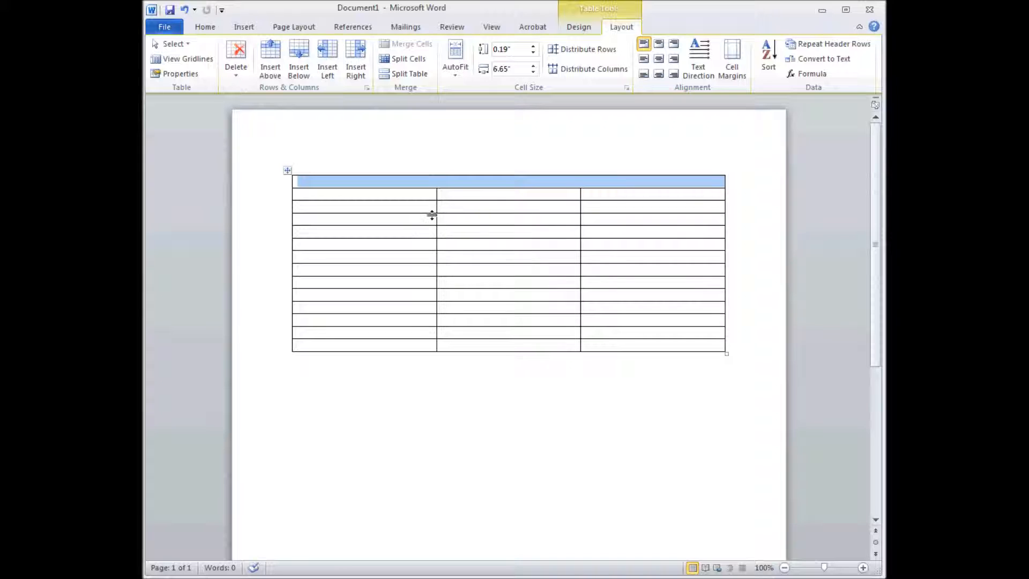
Step: Enter the title BROADWAY GROSSES in the merged top row
left_click(468, 183)
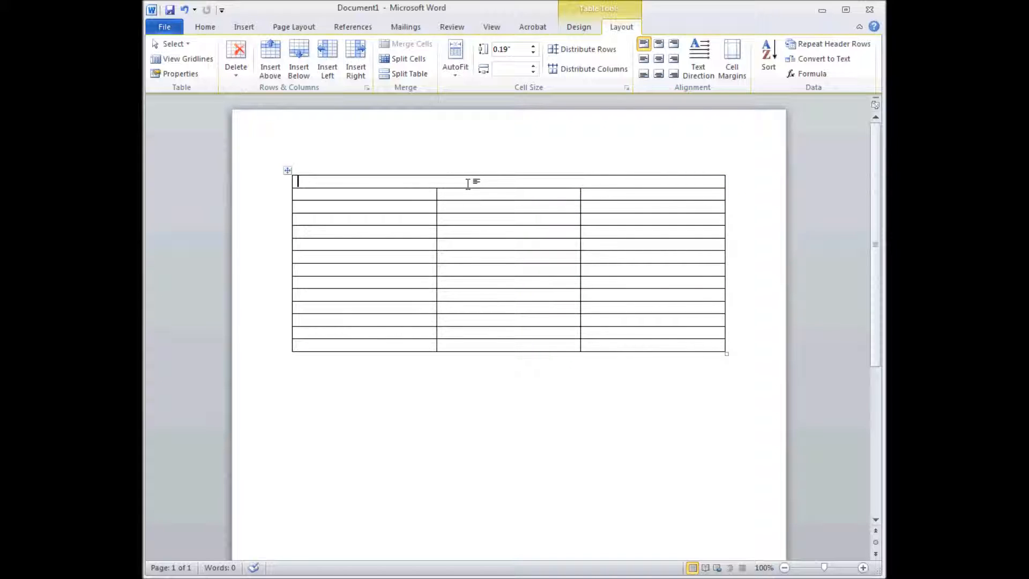
type("BROADW")
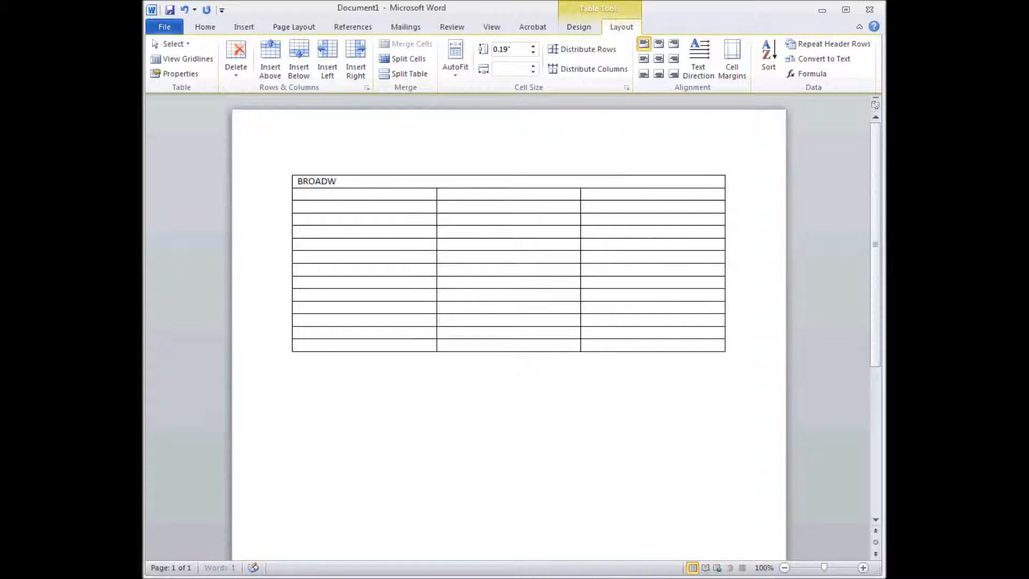
type("AY GROSSES")
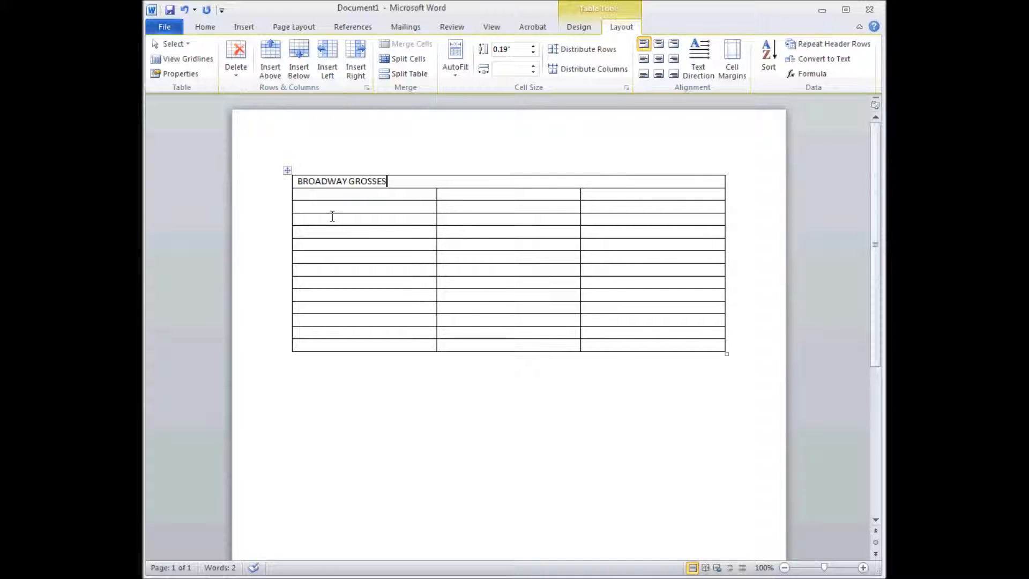
Step: Make the title text bold and centre it horizontally and vertically in its cell
left_click_drag(394, 181, 292, 181)
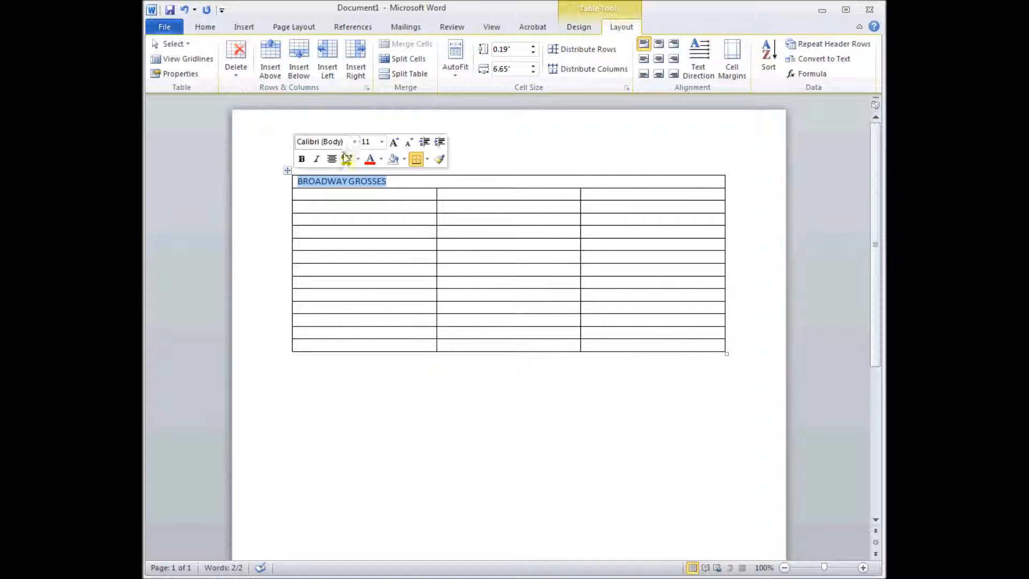
left_click(302, 159)
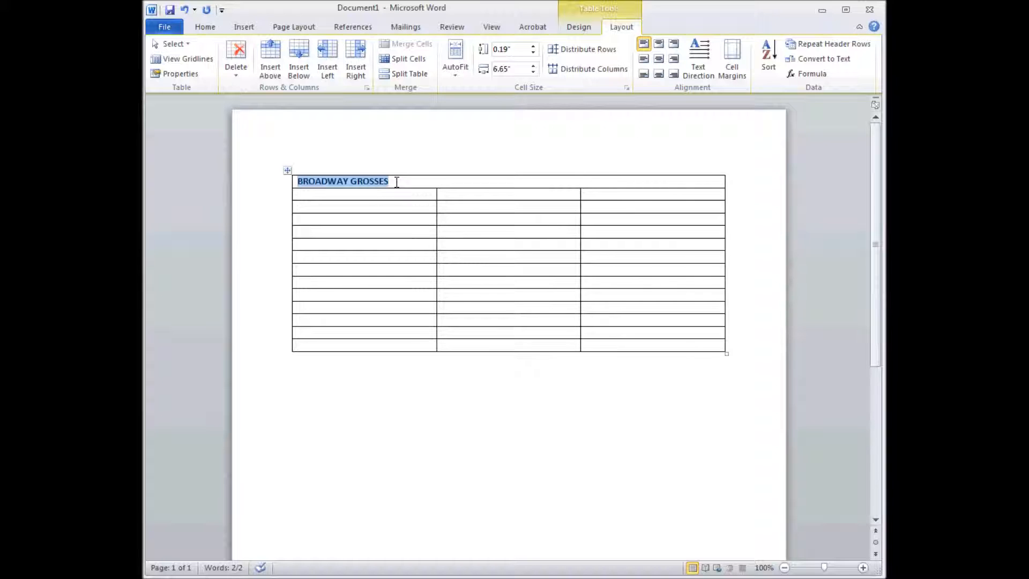
left_click(658, 64)
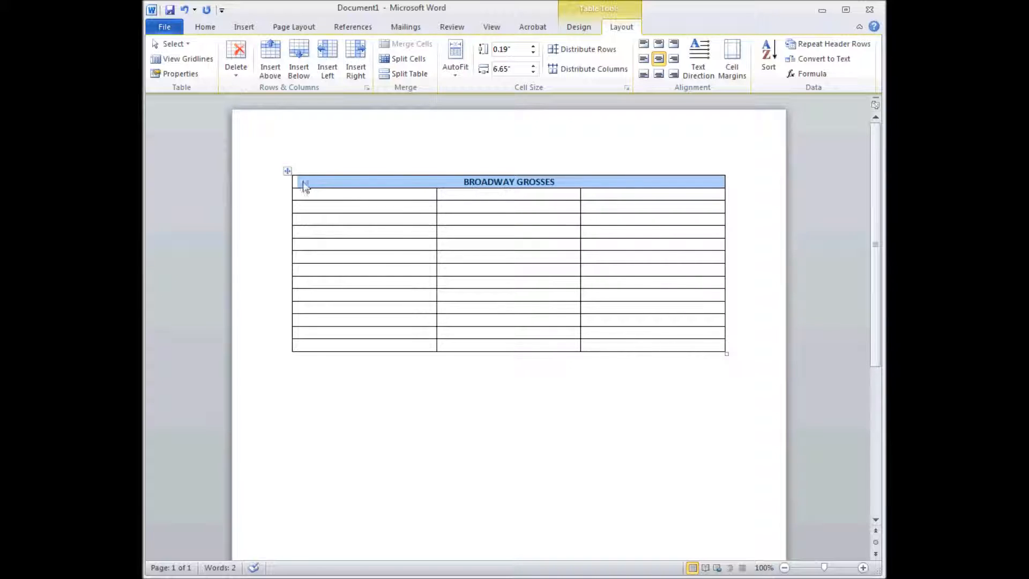
Step: Set the row height of the whole table to 0.4"
left_click(689, 345)
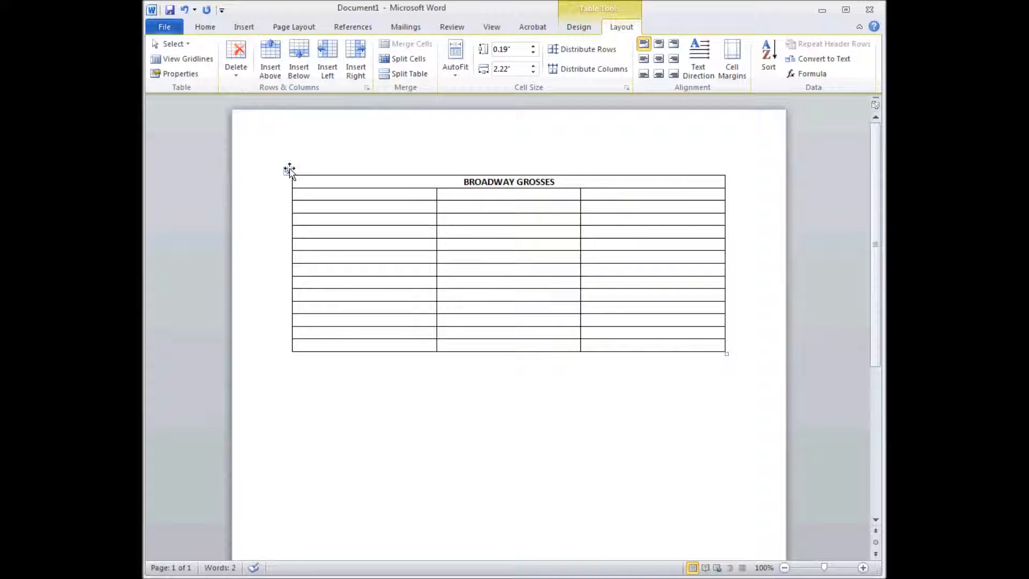
left_click(288, 172)
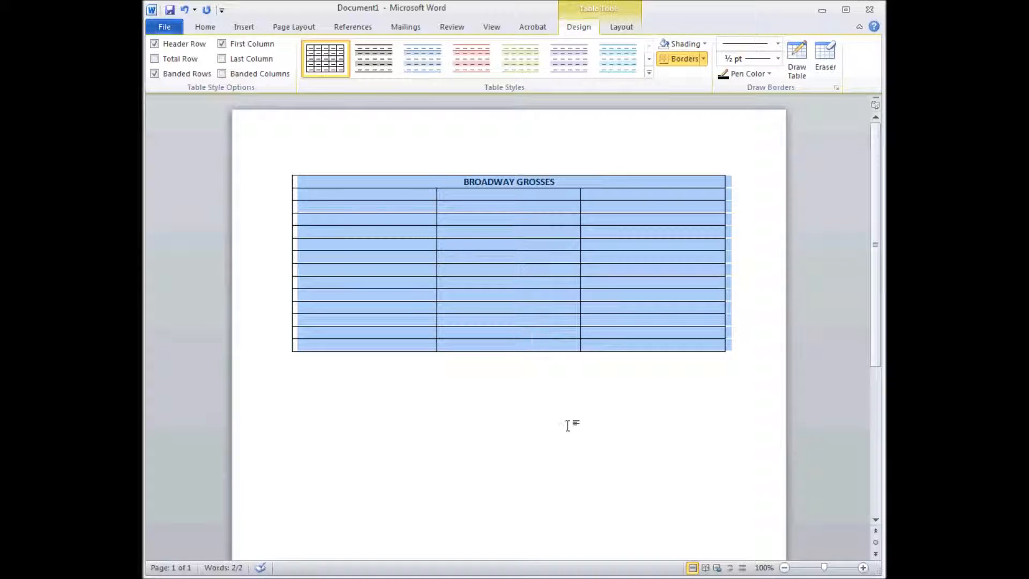
left_click(622, 28)
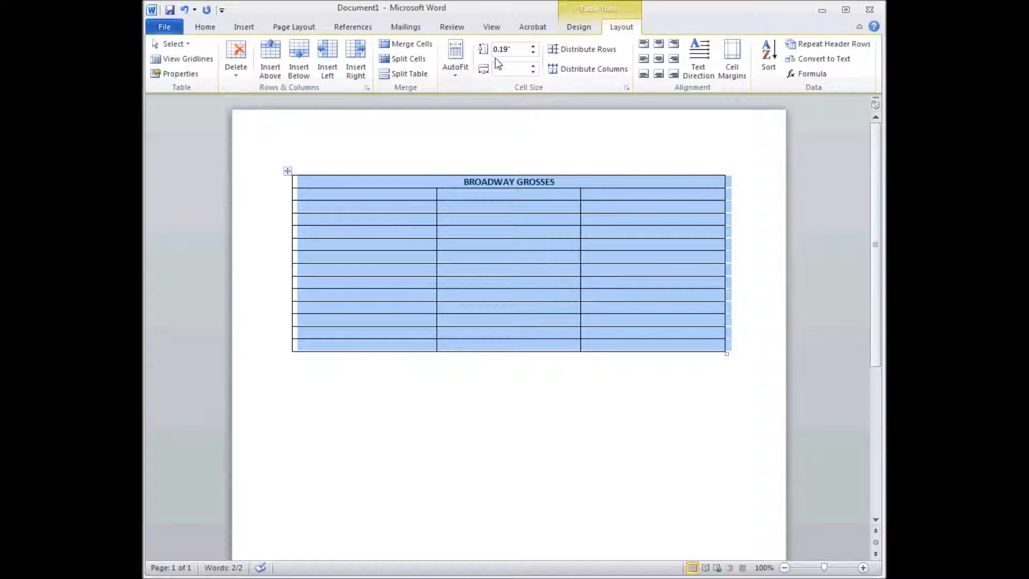
left_click(535, 51)
left_click(534, 51)
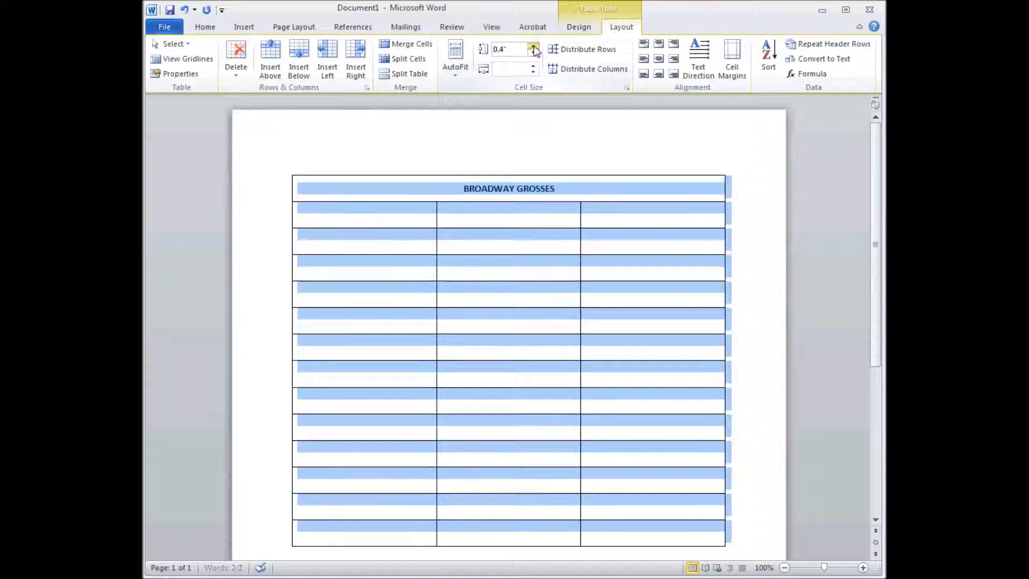
Step: Merge the three cells of the table's second row into one cell
left_click(483, 261)
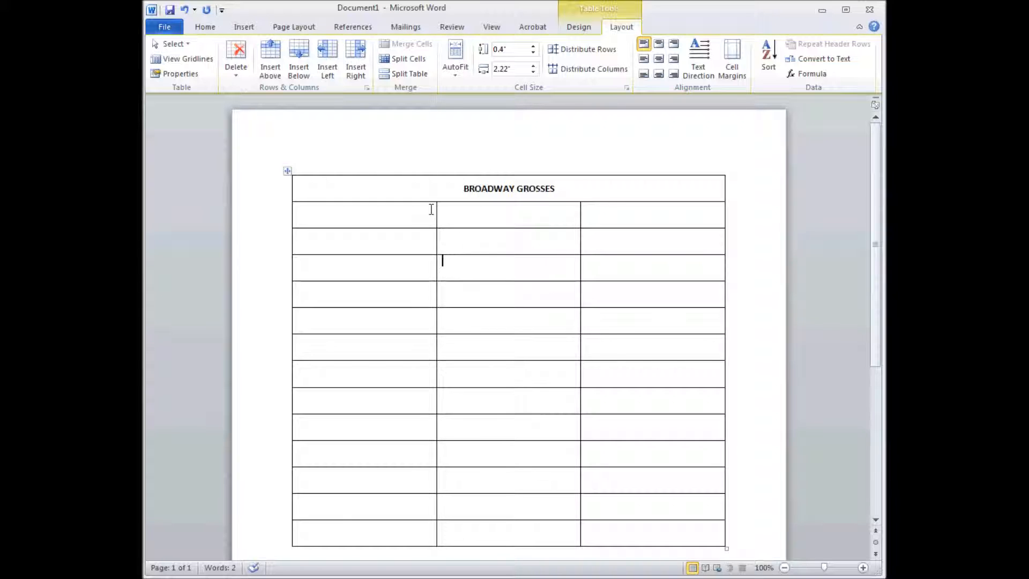
left_click_drag(431, 209, 615, 216)
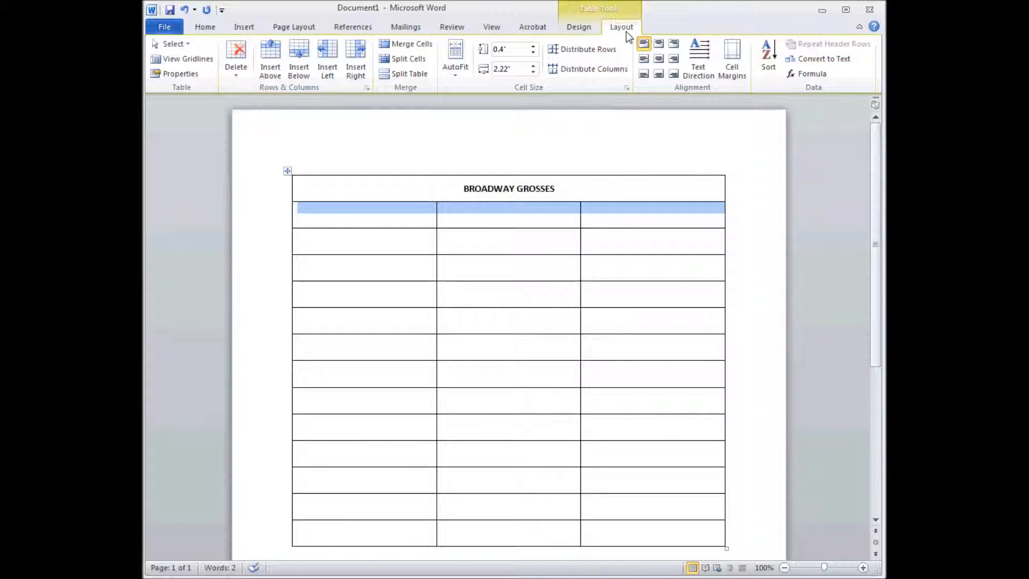
left_click(407, 44)
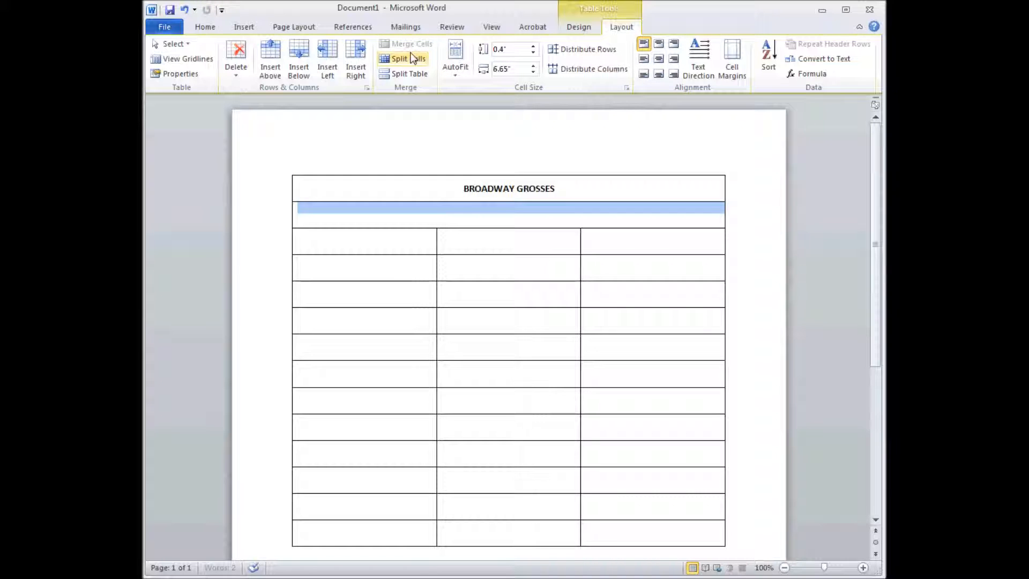
Step: Enter the date range July 14-20, 2003 in the second row, centred in the cell and italic
left_click(511, 214)
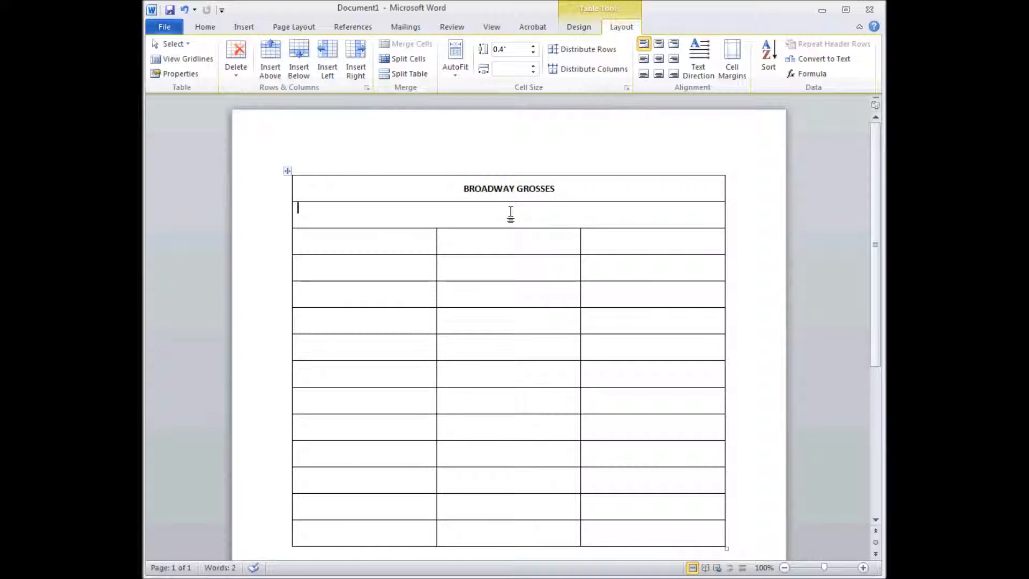
type("JUL")
type("y 14")
type("-2")
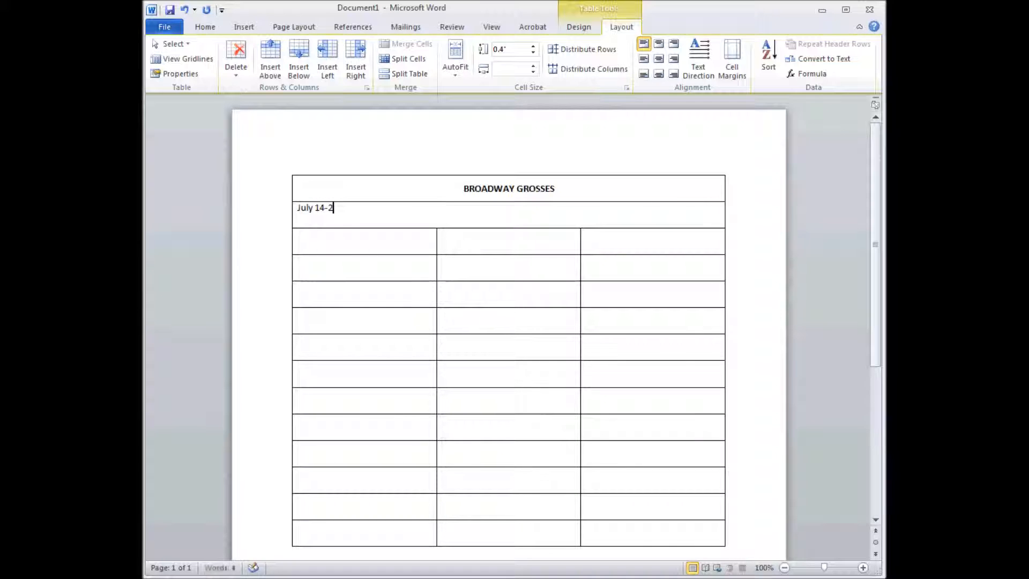
type("0, 2003")
left_click(658, 58)
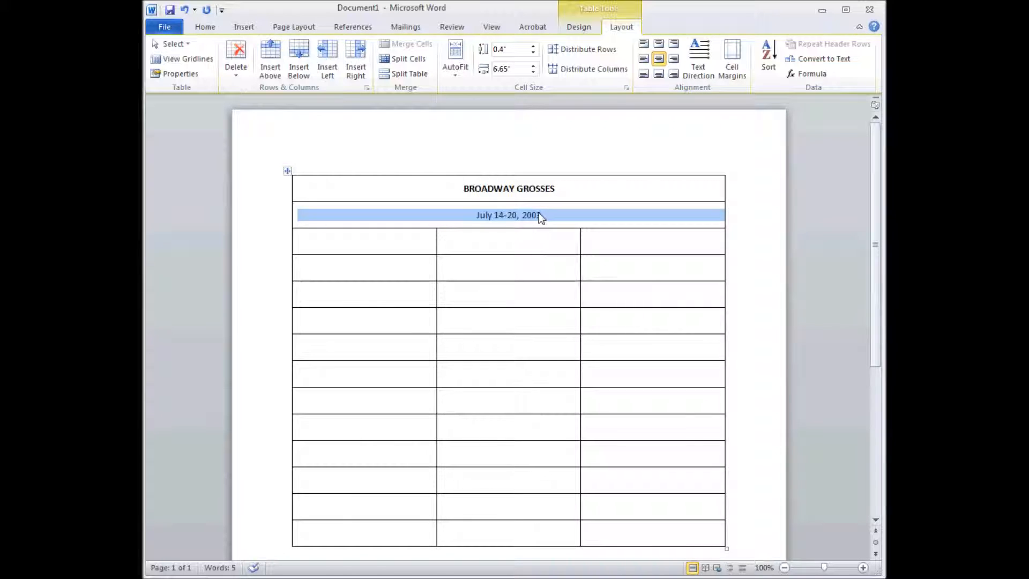
key("ctrl+i")
Step: Fill the third row with the column headings Production, Gross This Week and Gross Last Week
left_click(400, 246)
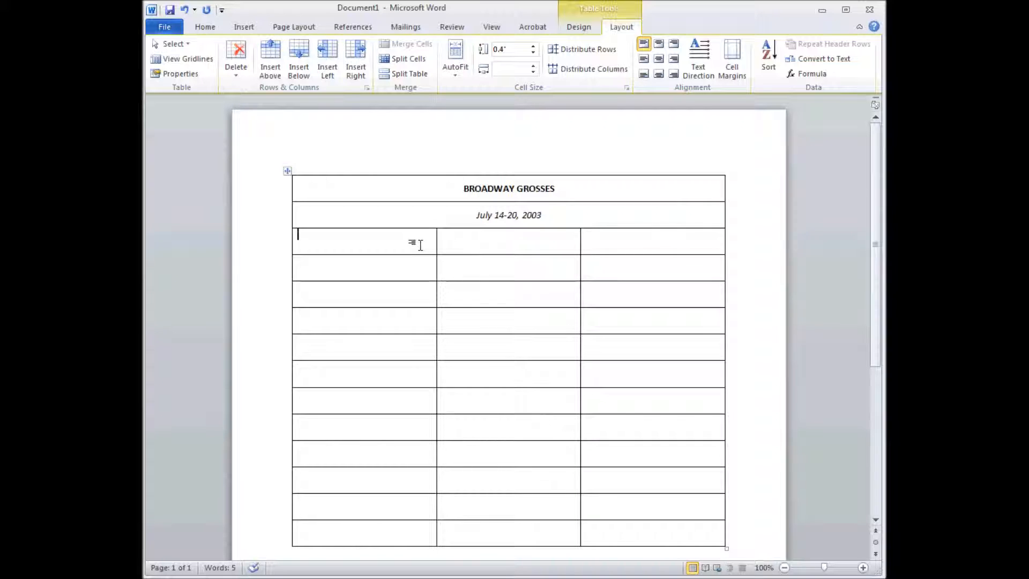
type("Production")
key("Tab")
type("Gross Thj")
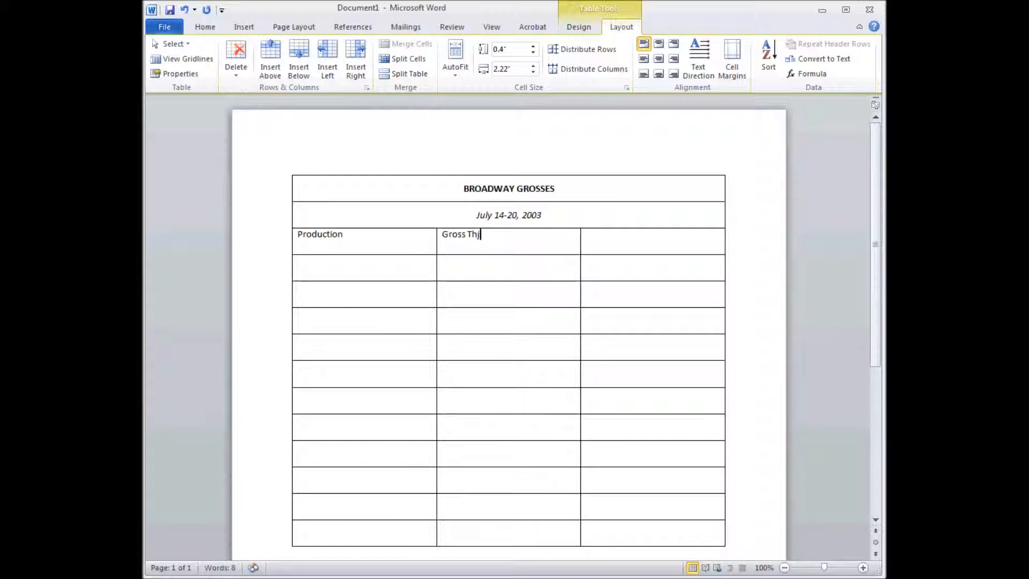
key("BackSpace")
type("is Week")
key("Tab")
type("Gross Last Week")
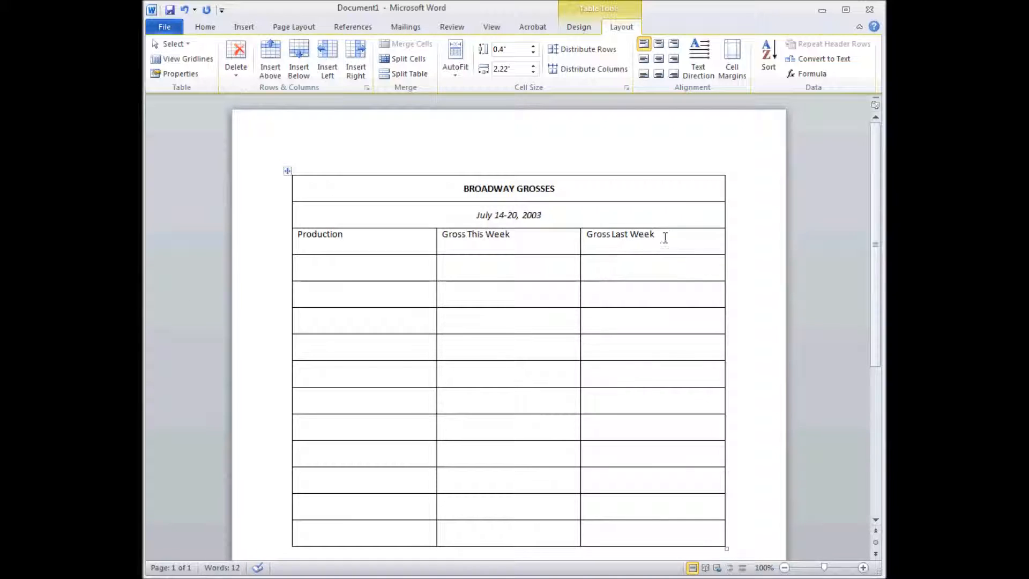
Step: Make the three column headings and the date range in the second row bold
left_click_drag(666, 238, 356, 241)
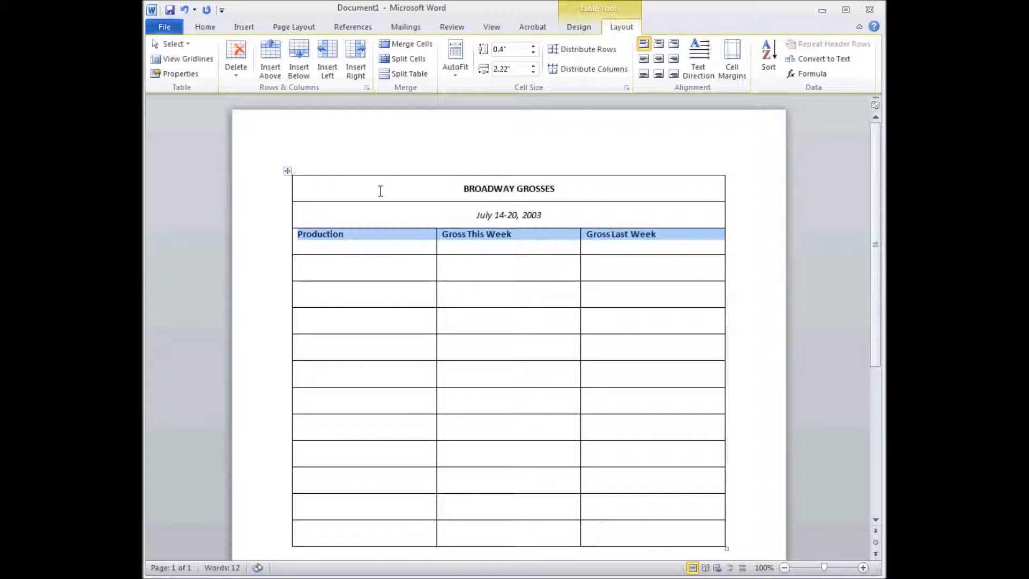
key("ctrl+b")
left_click_drag(565, 216, 486, 212)
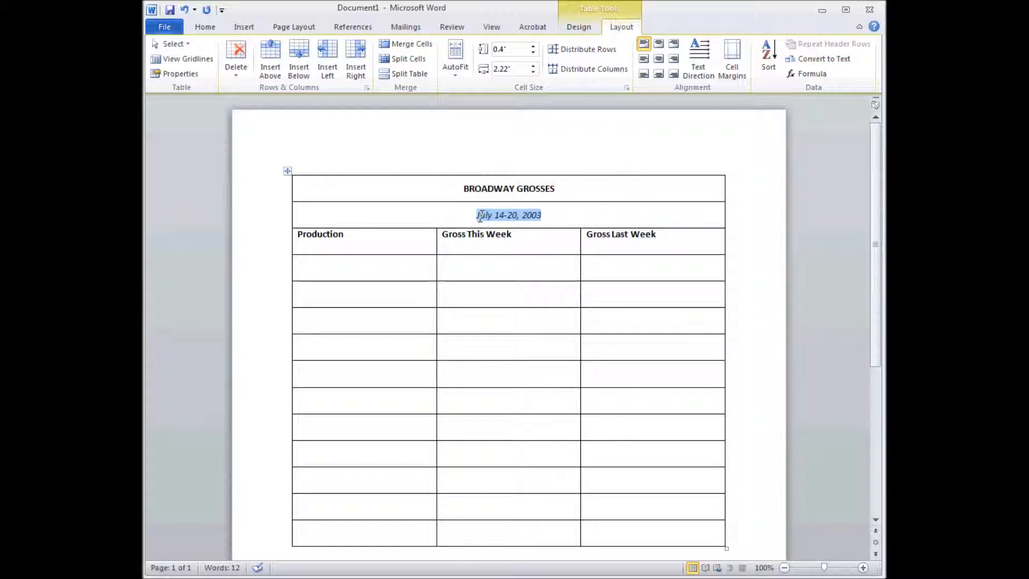
key("ctrl+b")
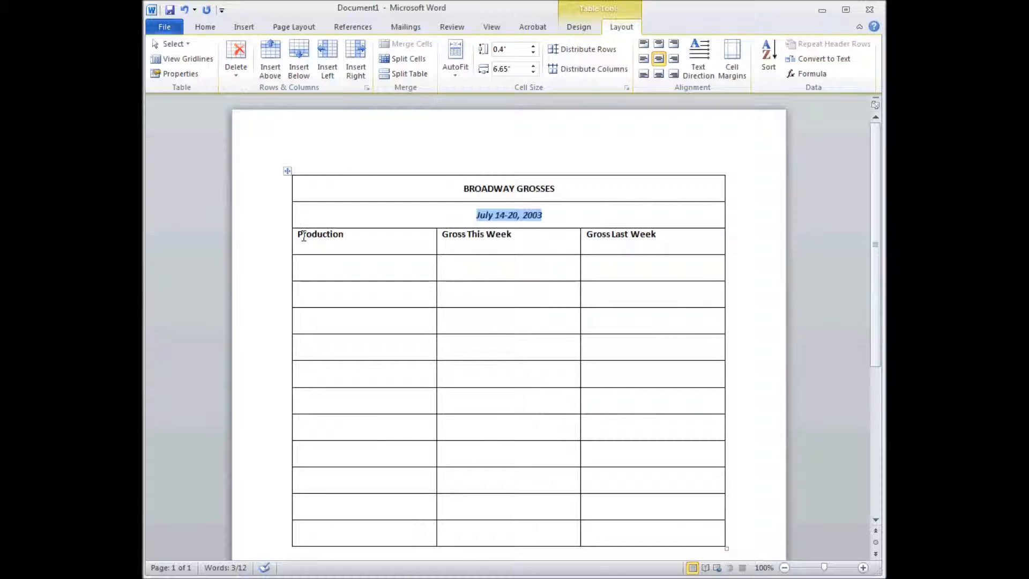
Step: Centre the three column headings horizontally and vertically in their cells
left_click_drag(302, 234, 350, 239)
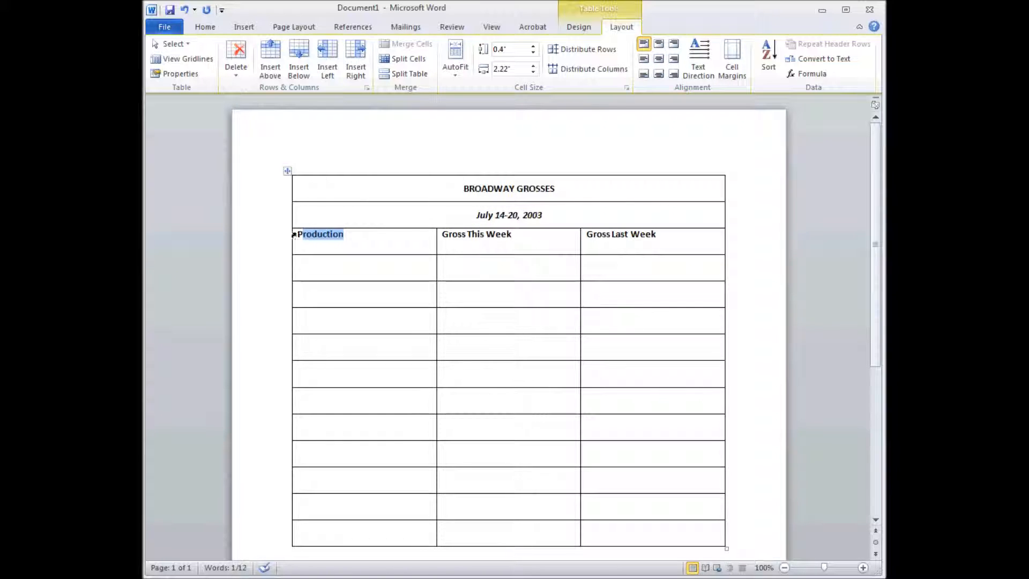
left_click_drag(294, 235, 638, 236)
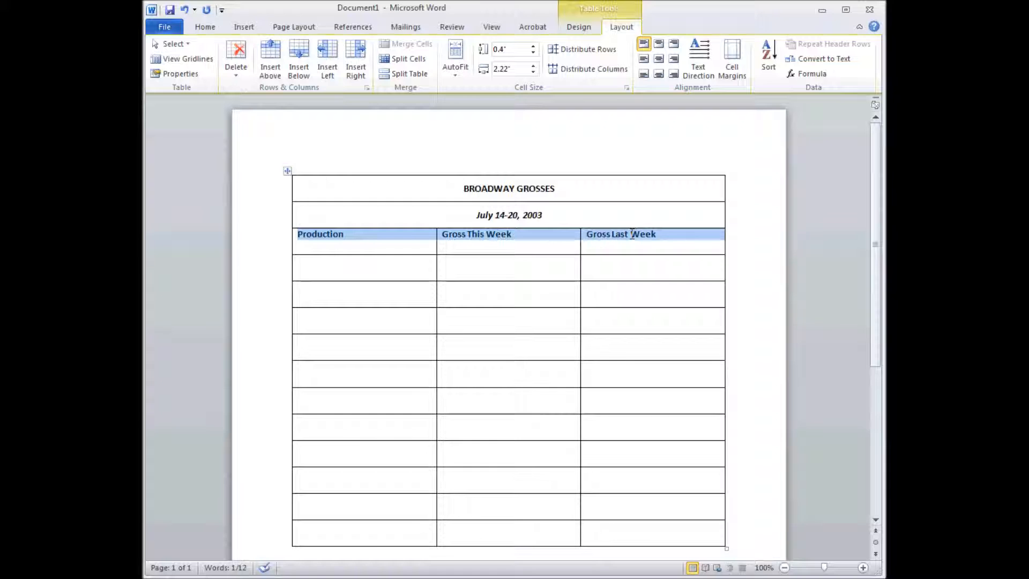
left_click(658, 58)
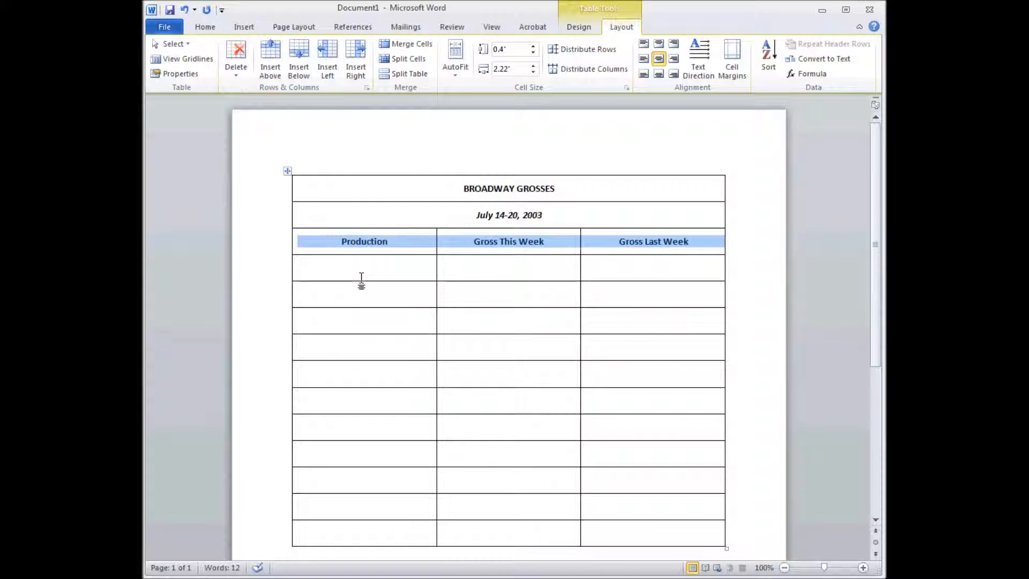
Step: Align the empty cells below the Production heading centre left
left_click(317, 267)
left_click_drag(313, 268, 364, 539)
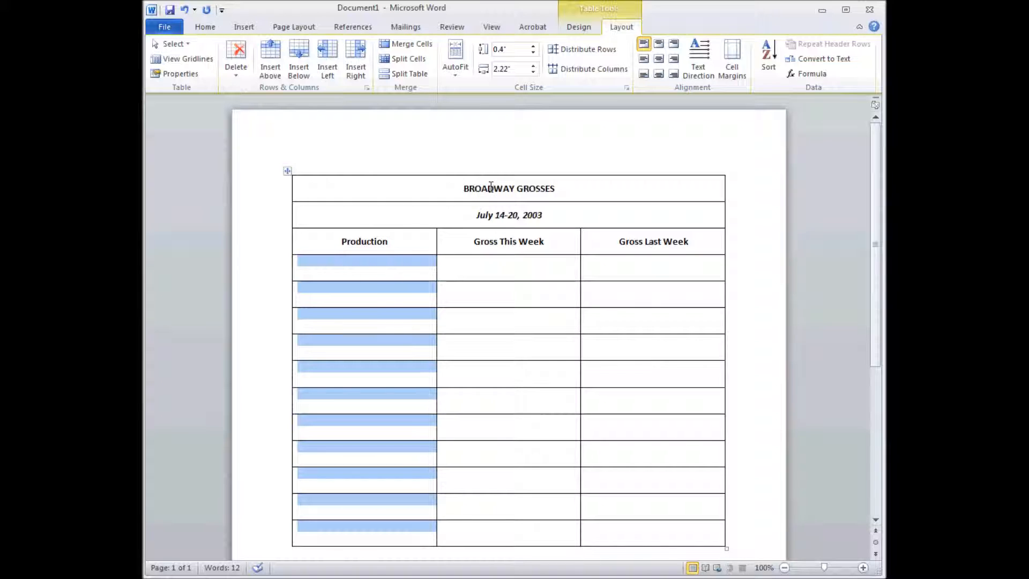
left_click(643, 60)
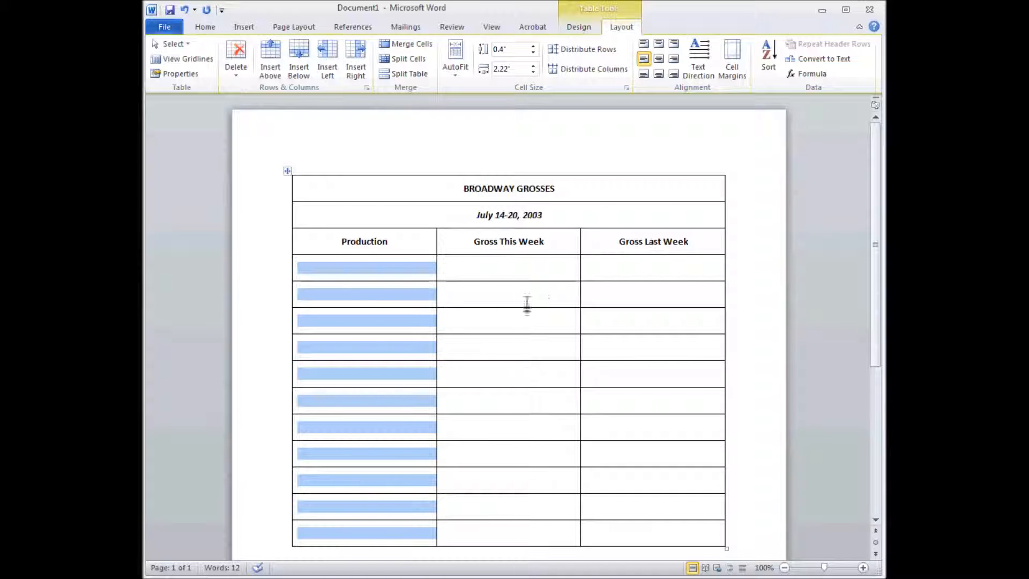
Step: Align the empty cells below both gross headings centre right
left_click(496, 266)
left_click_drag(497, 267, 629, 533)
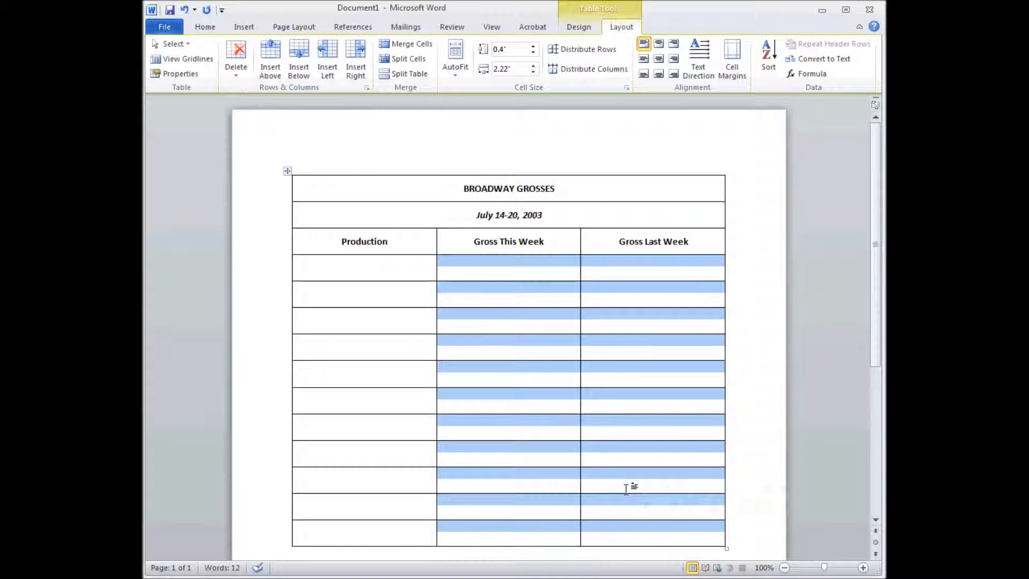
left_click(675, 59)
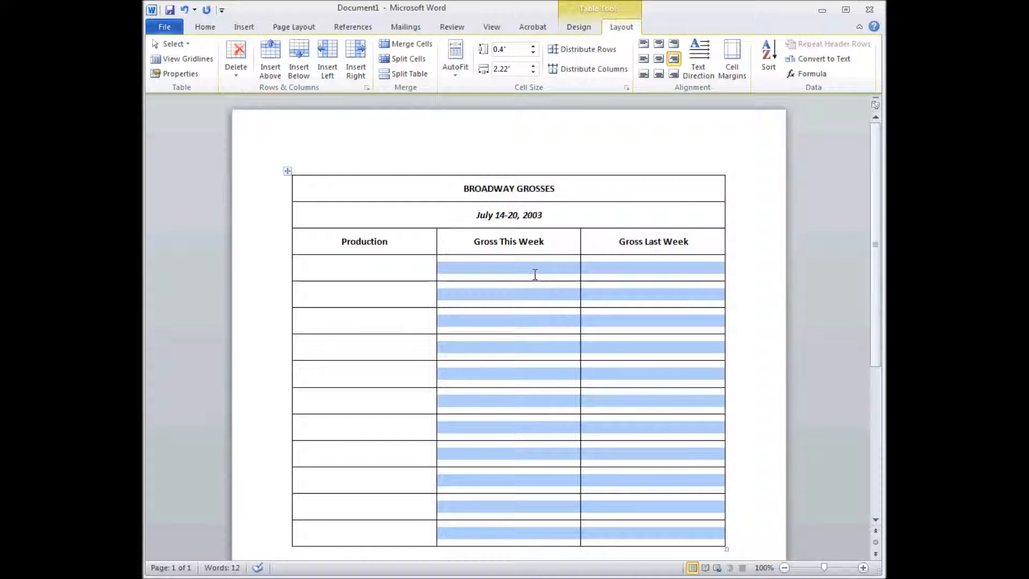
Step: Fill in the ten productions from The Lion King to Aida with both weeks' grosses, starting with $1,121,811 and $1,121,839
left_click(325, 266)
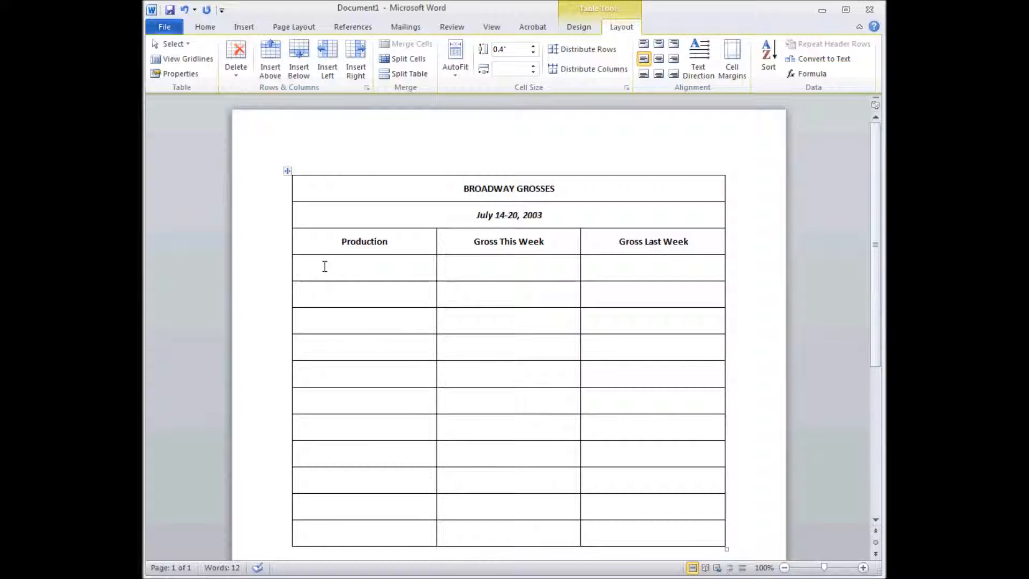
type("The Lion King")
key("Tab")
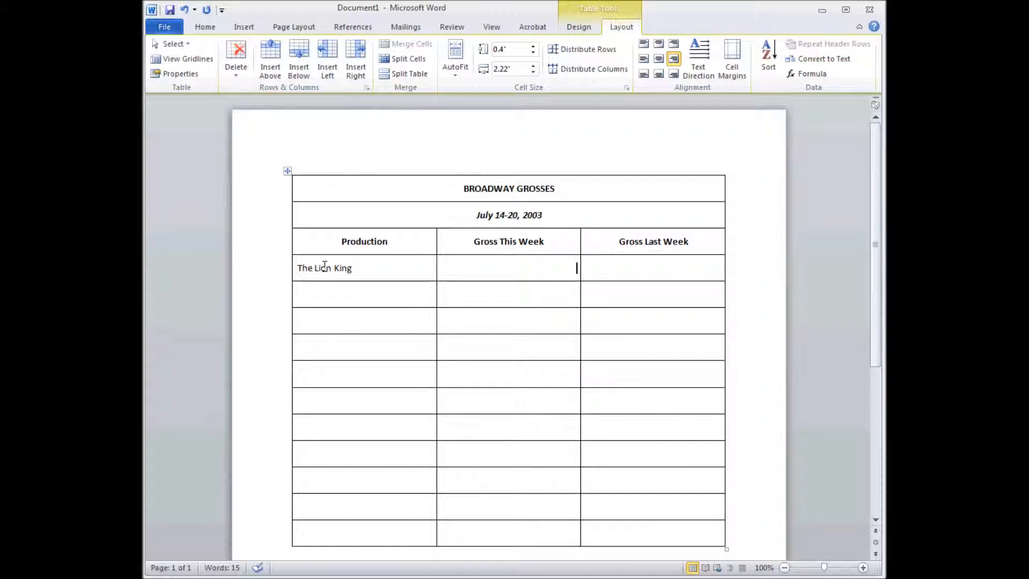
type("$1,121,811")
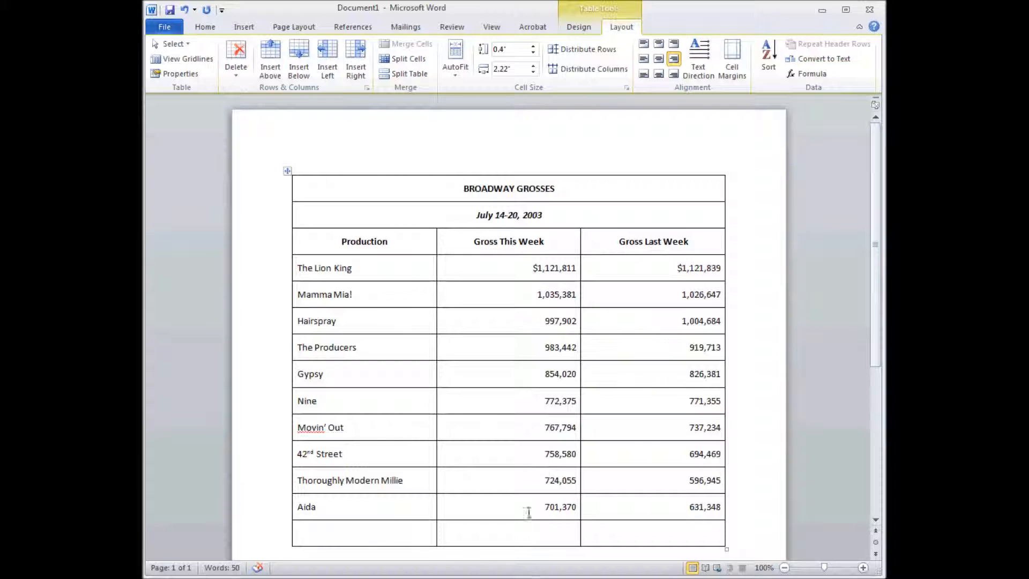
Step: Fit the Production and Gross This Week columns to their contents and narrow the Gross Last Week column to about 1.45"
double_click(435, 416)
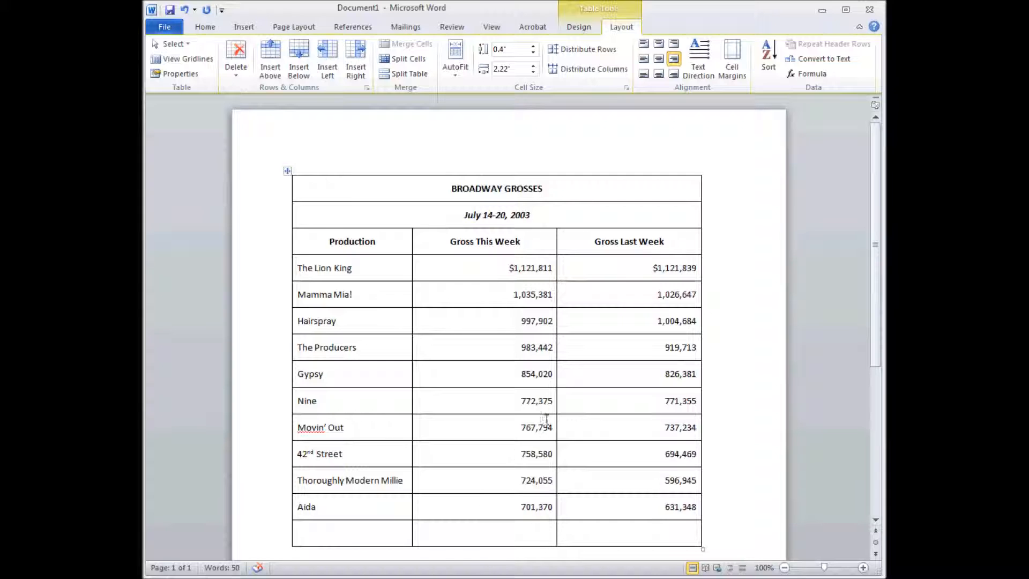
double_click(556, 389)
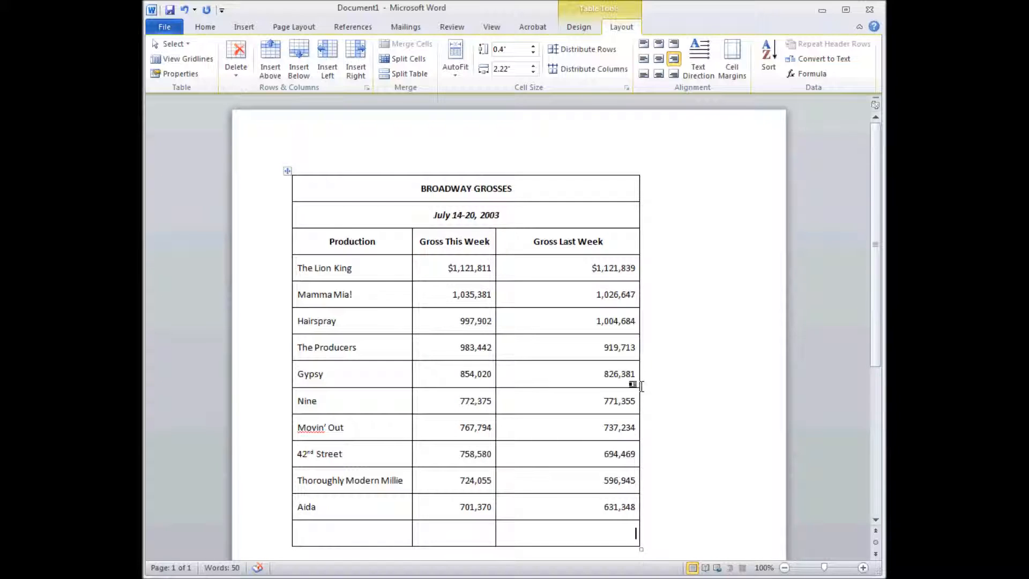
left_click_drag(638, 387, 591, 389)
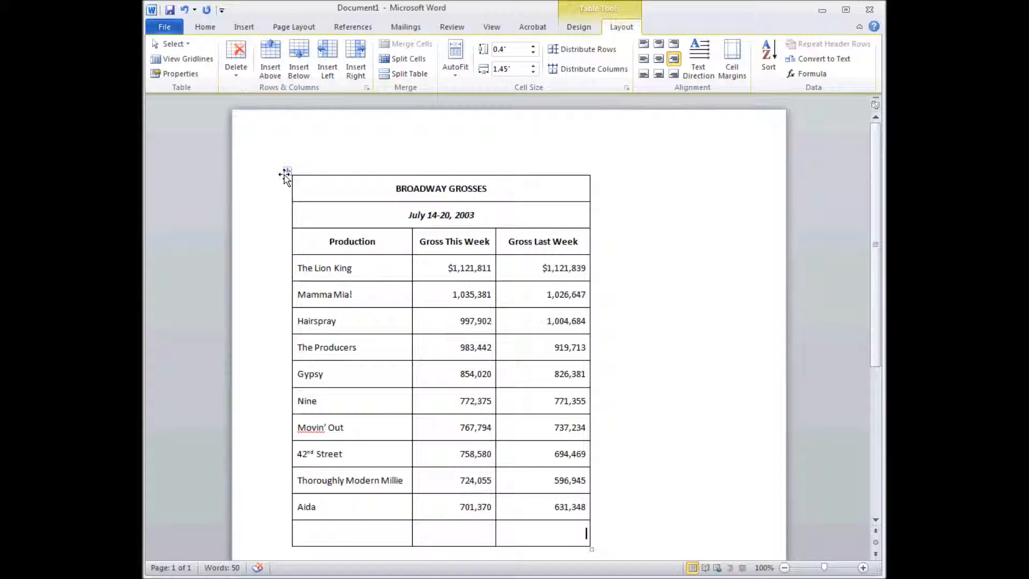
Step: Centre the whole table horizontally on the page
left_click(288, 172)
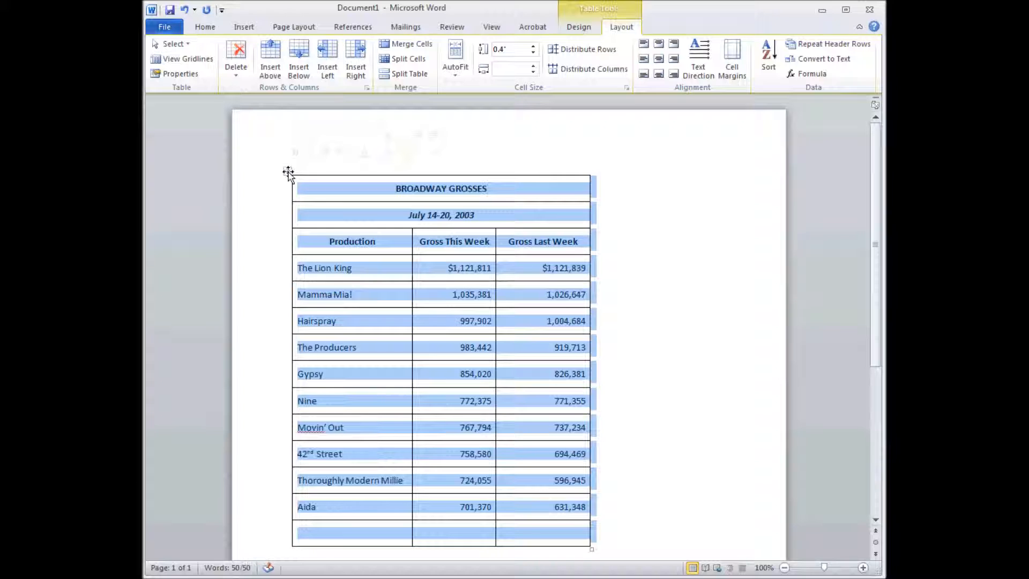
left_click(198, 29)
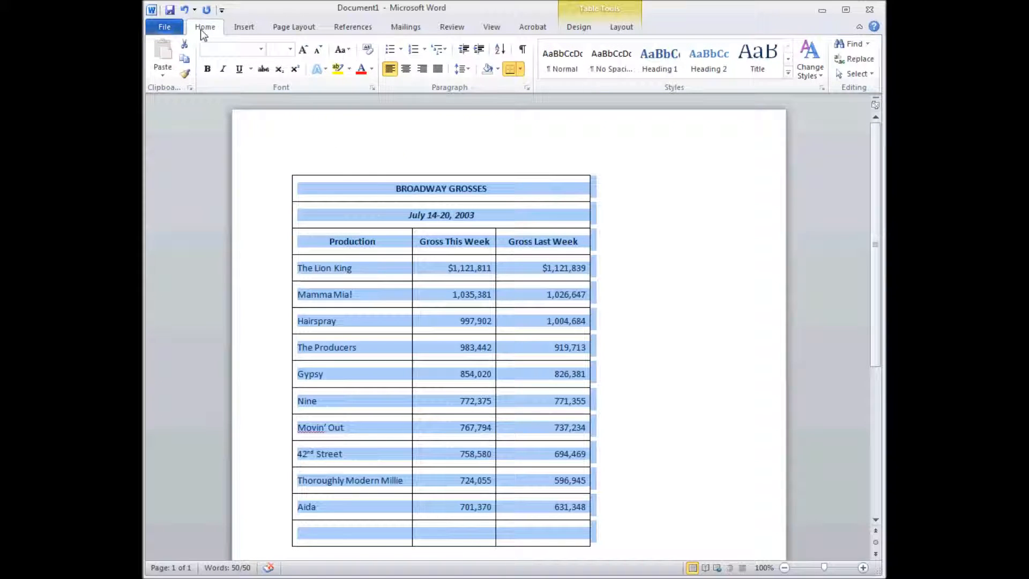
left_click(406, 70)
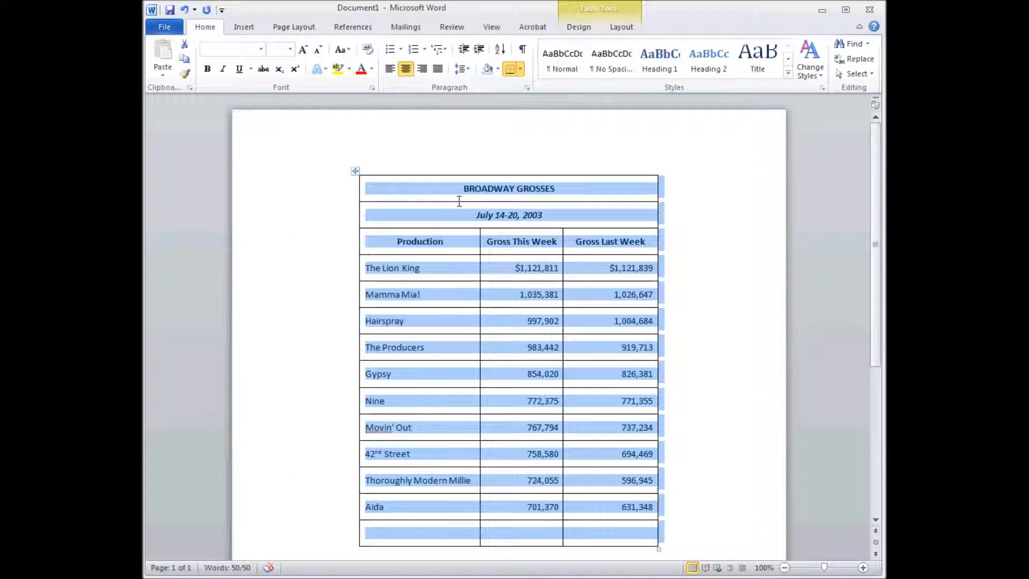
Step: Enter the indented label Total in the first cell of the last row and make it bold
left_click(281, 263)
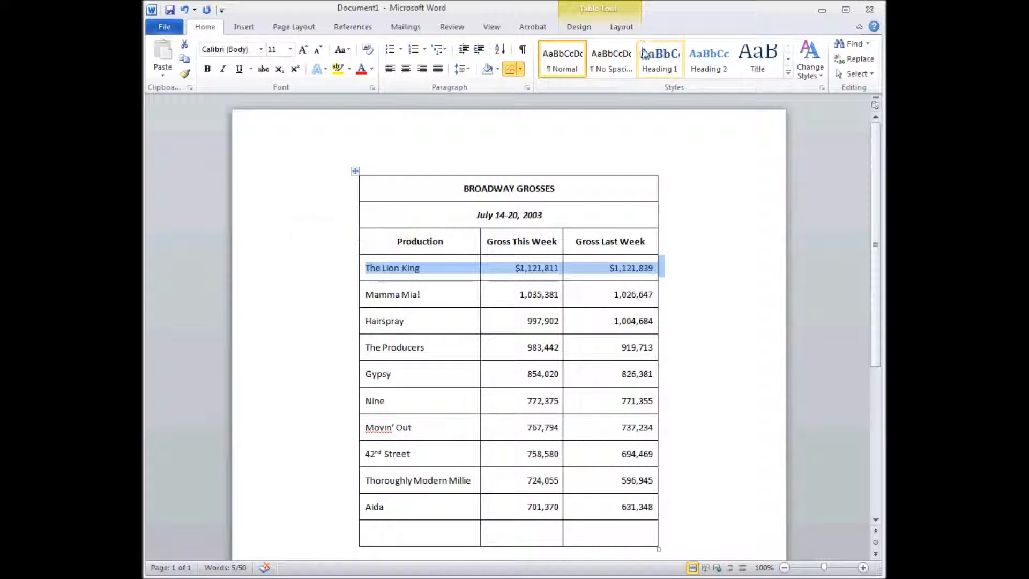
left_click(621, 27)
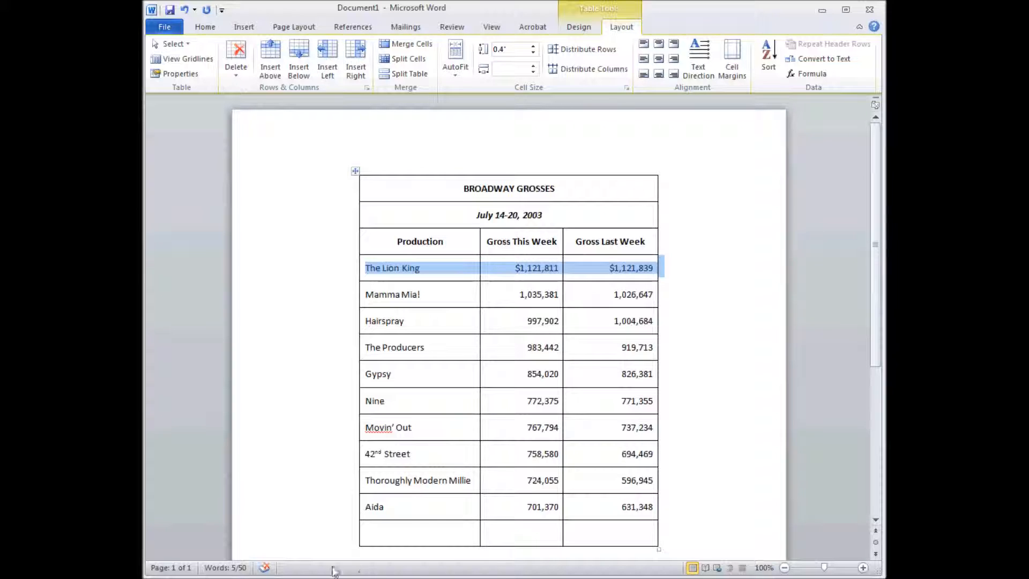
left_click(406, 528)
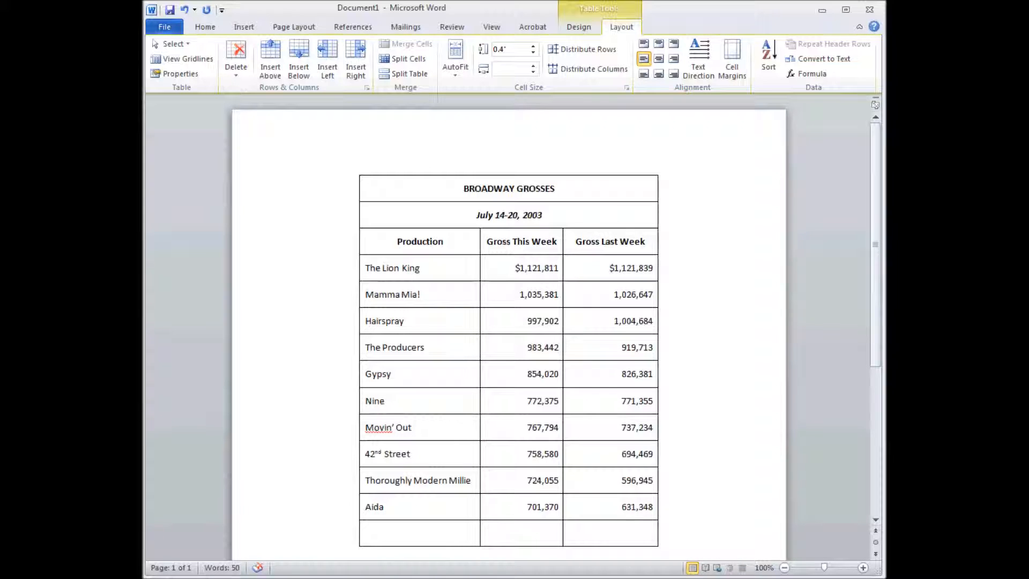
type("Total")
left_click_drag(398, 533, 377, 539)
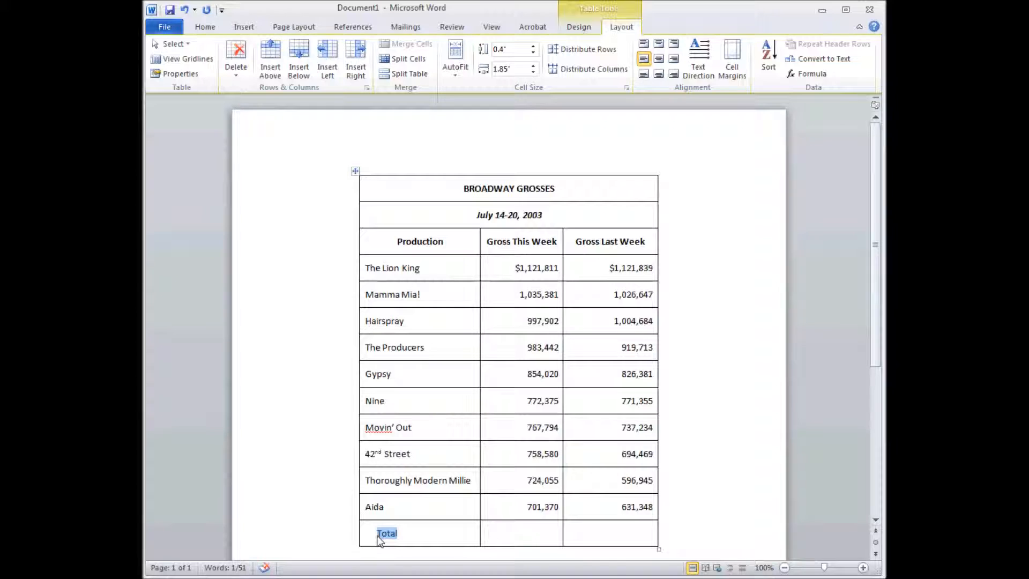
key("ctrl+b")
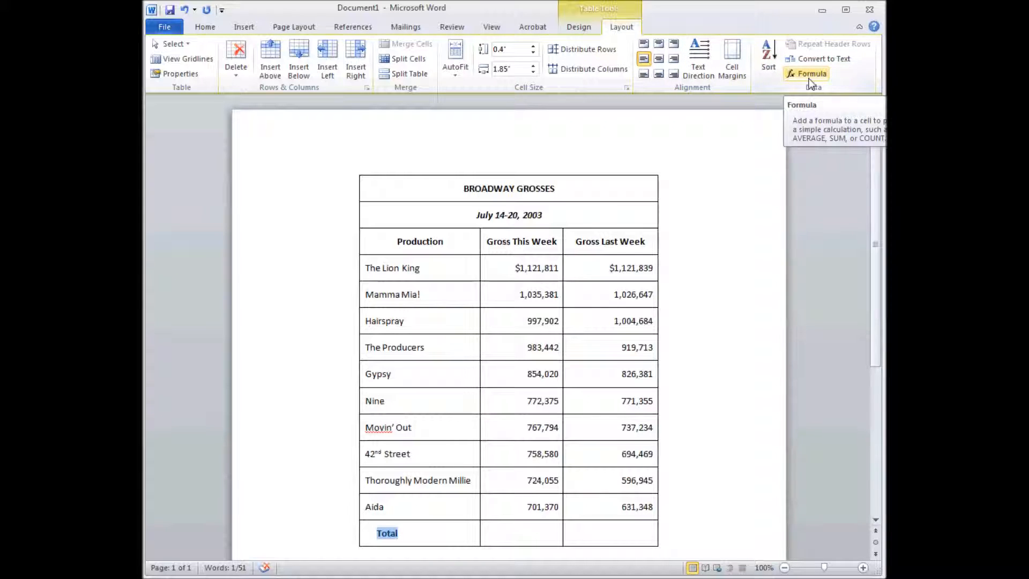
Step: Add the formula =SUM(ABOVE) to the Total row under both Gross This Week and Gross Last Week
left_click(540, 534)
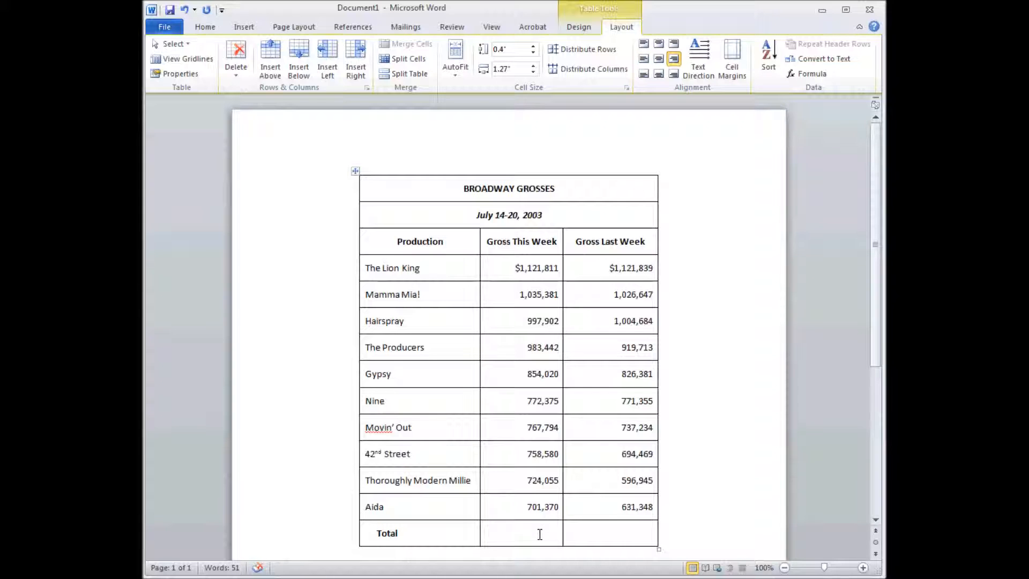
left_click(818, 73)
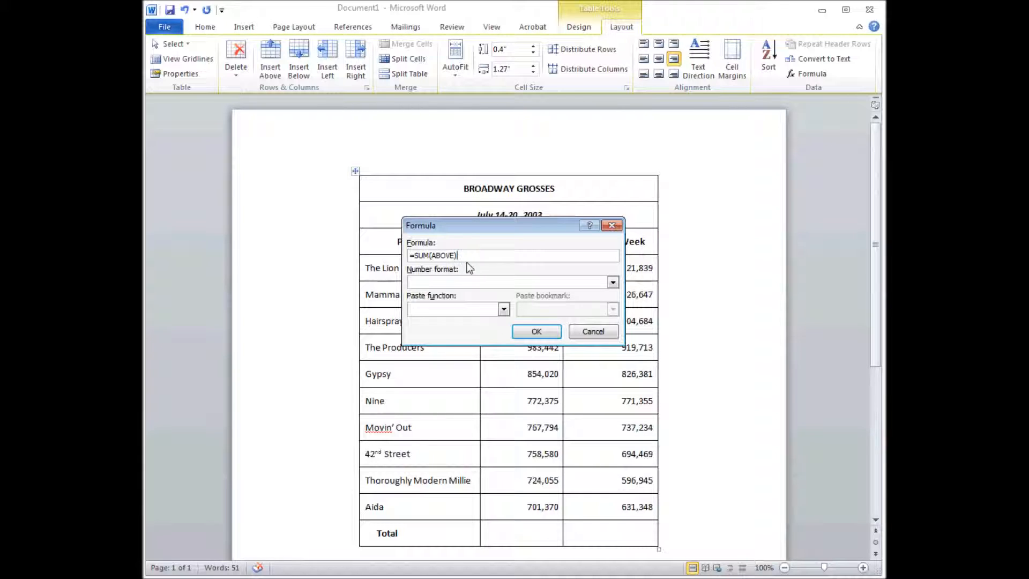
left_click(536, 332)
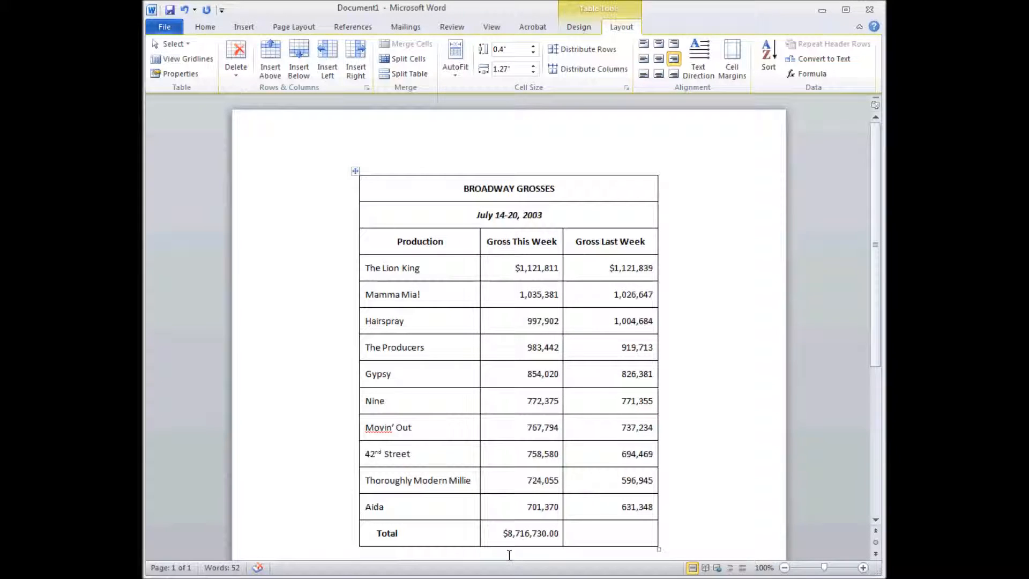
left_click(633, 534)
left_click(821, 76)
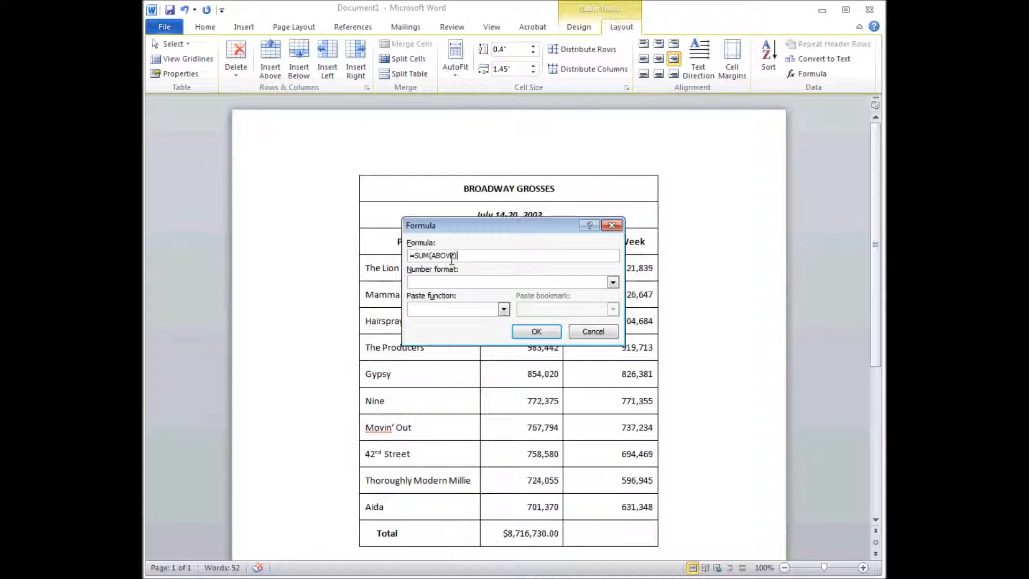
left_click(536, 330)
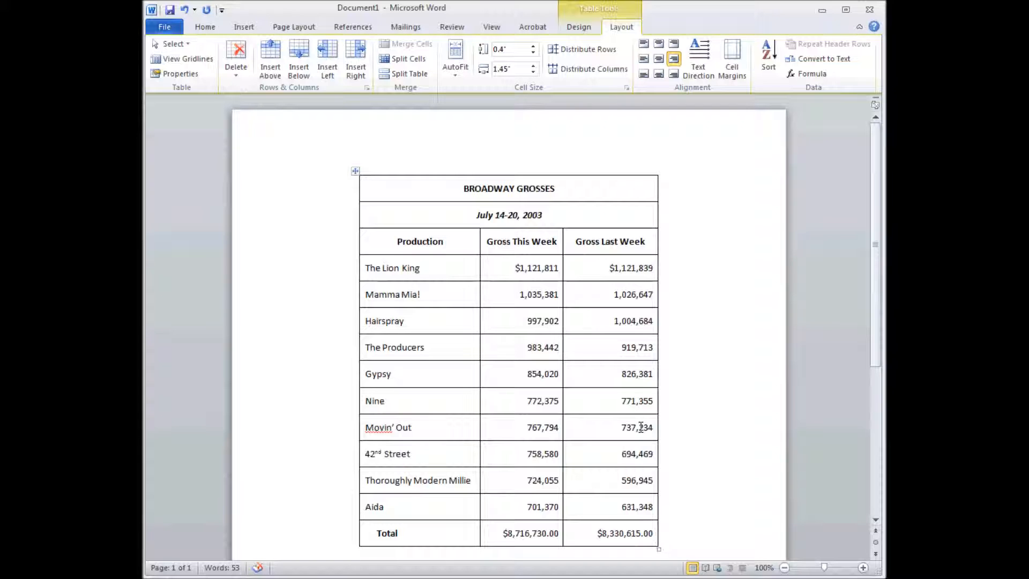
Step: Centre the whole document vertically on the page by setting the page's vertical alignment to Center
scroll(738, 489, "down", 1)
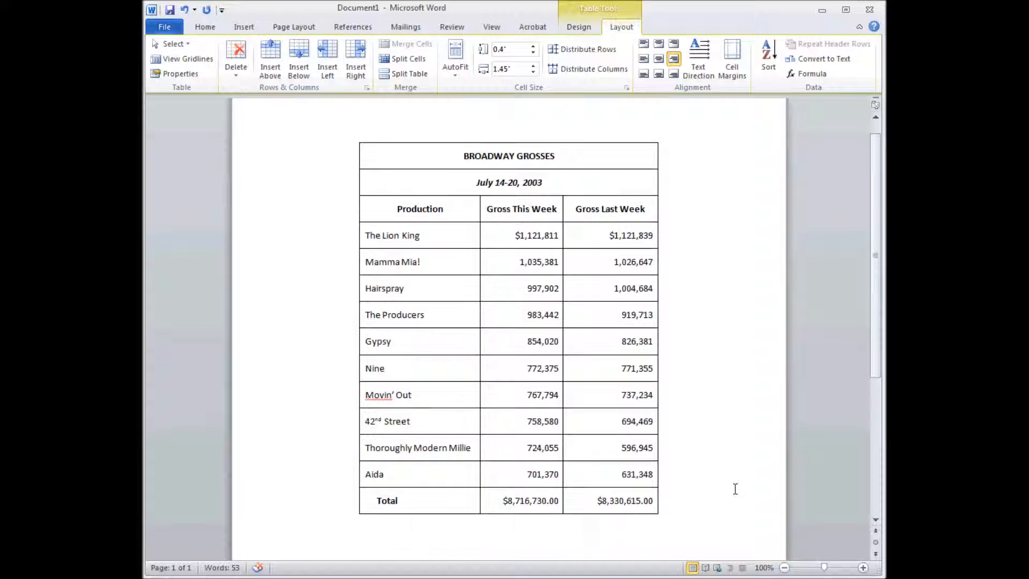
scroll(731, 489, "down", 1)
scroll(731, 489, "up", 2)
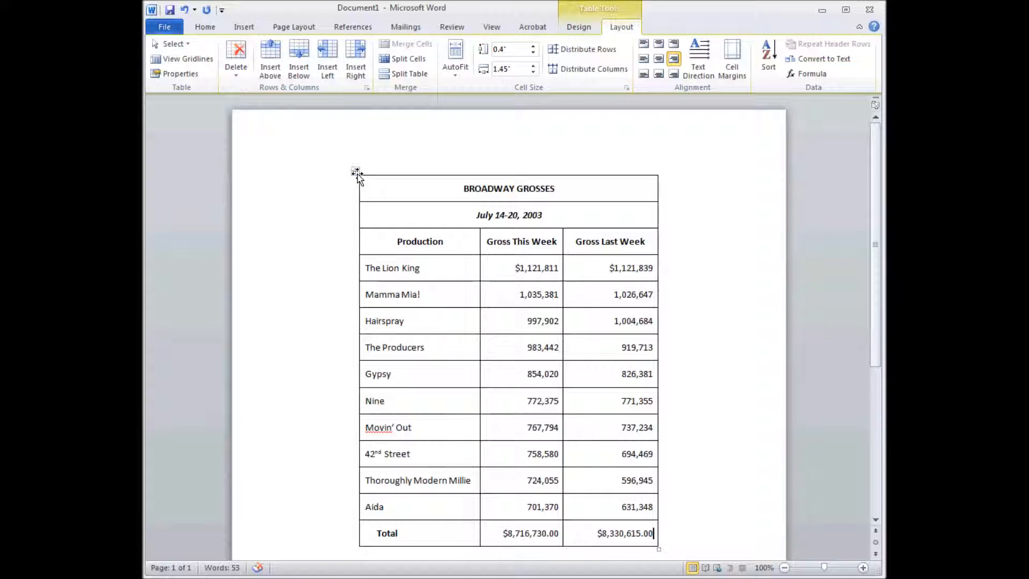
left_click(356, 170)
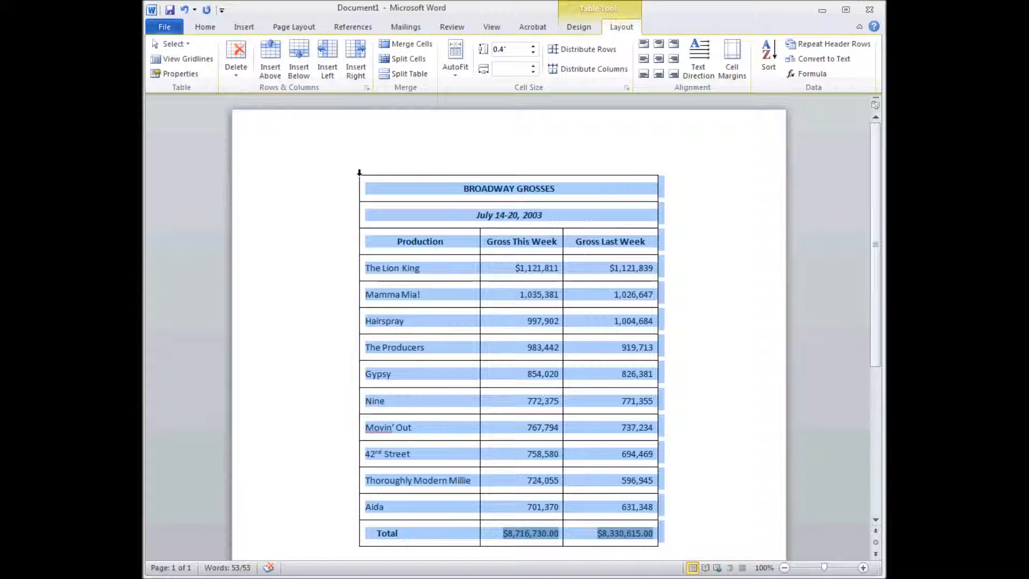
left_click(300, 28)
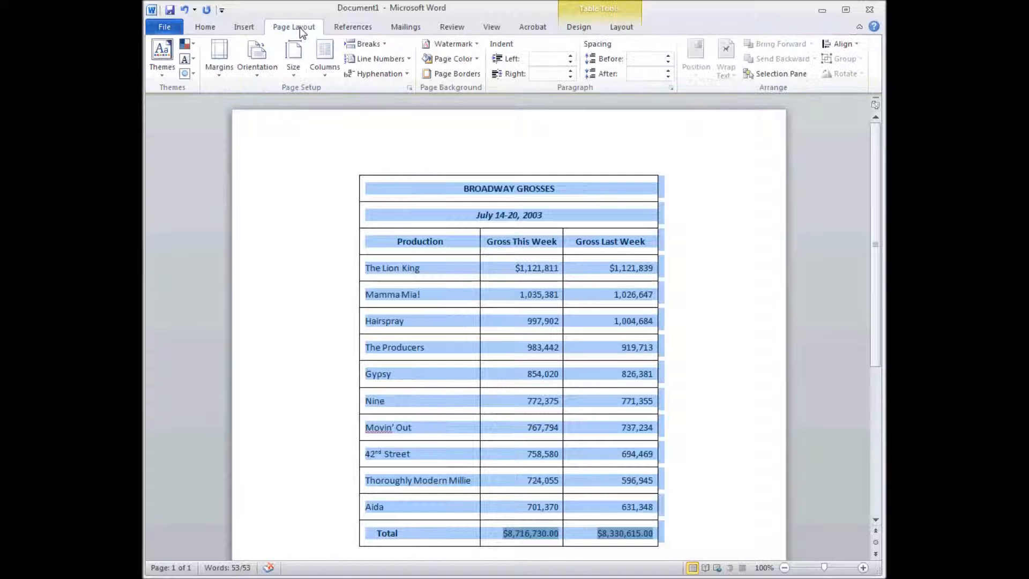
left_click(410, 89)
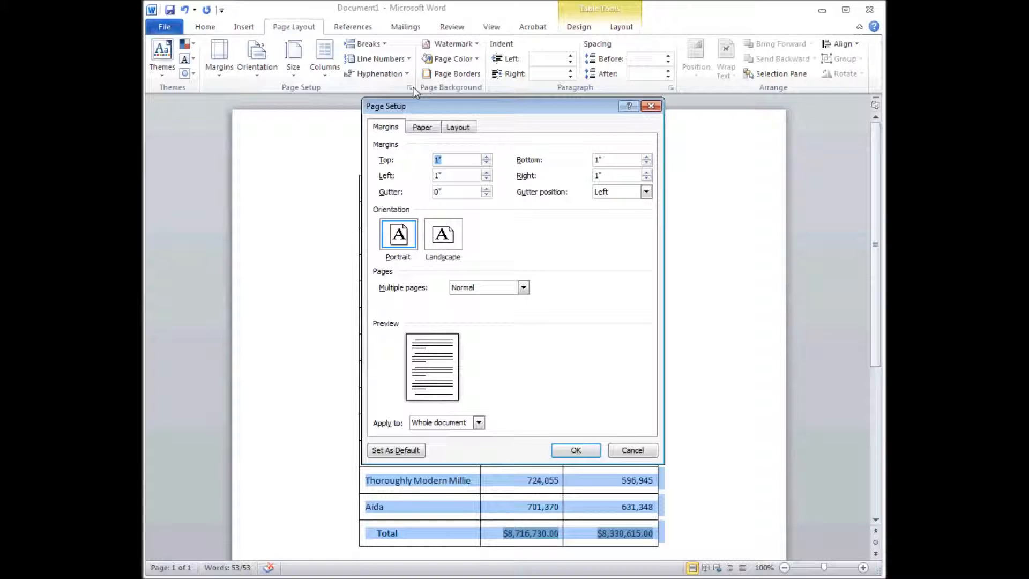
left_click(460, 127)
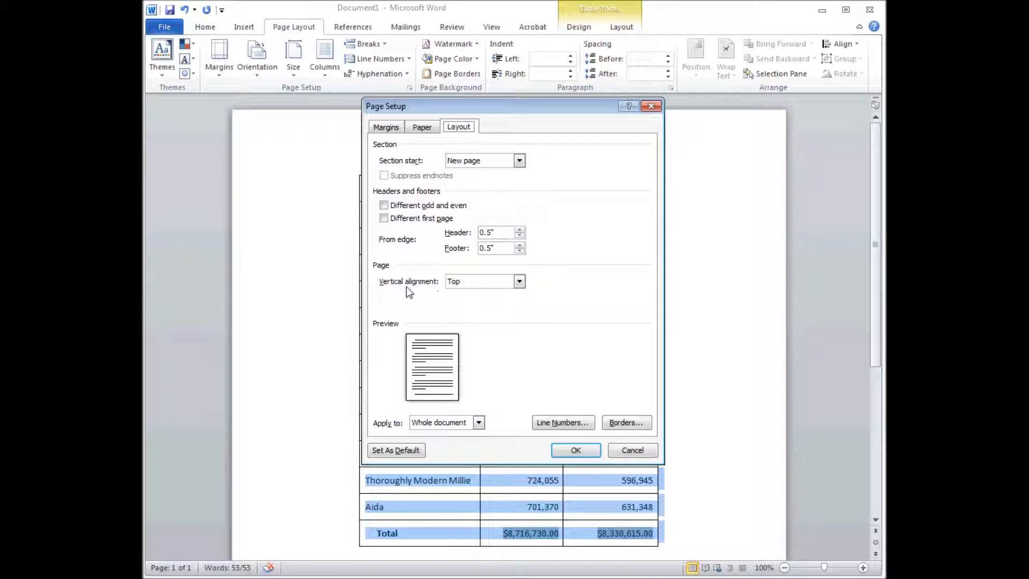
left_click(518, 281)
left_click(489, 301)
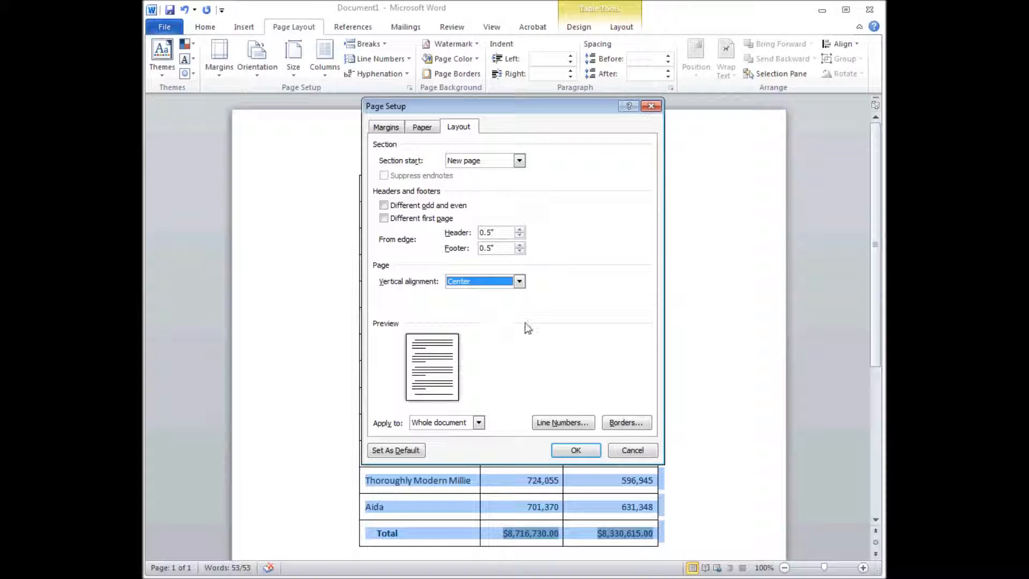
left_click(584, 450)
scroll(692, 376, "down", 2)
scroll(692, 376, "up", 3)
scroll(691, 377, "down", 3)
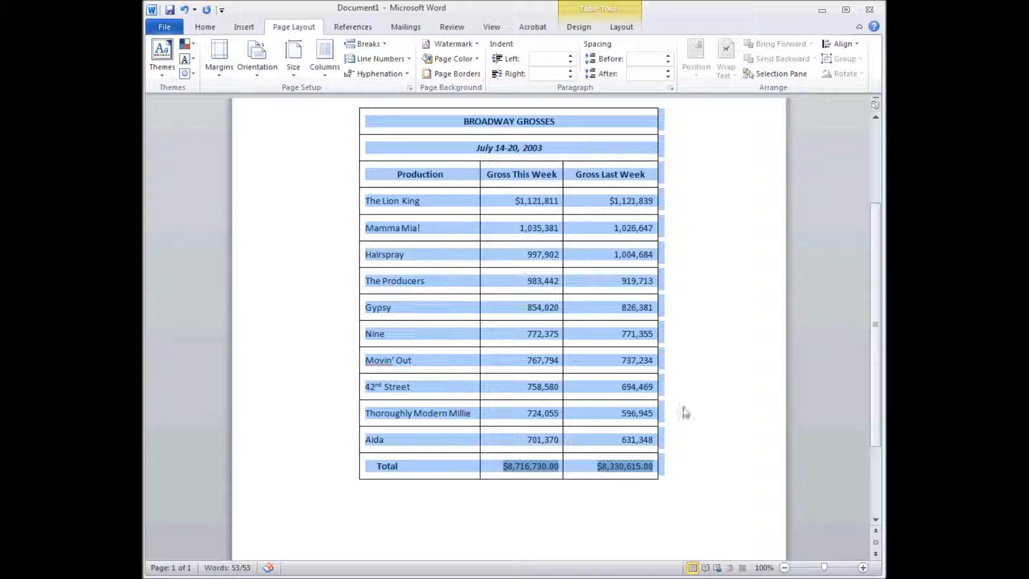
left_click(675, 485)
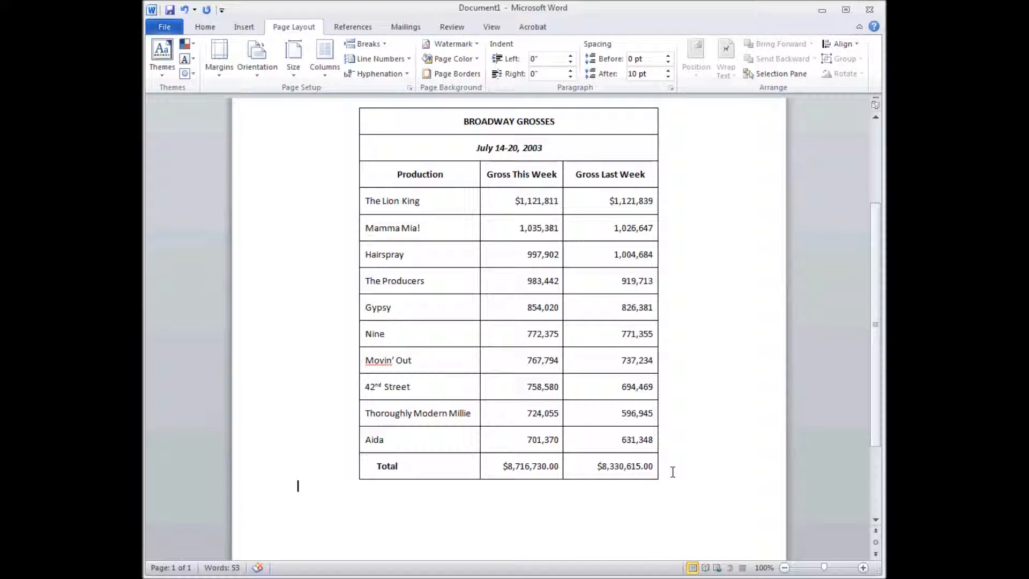
key("Return")
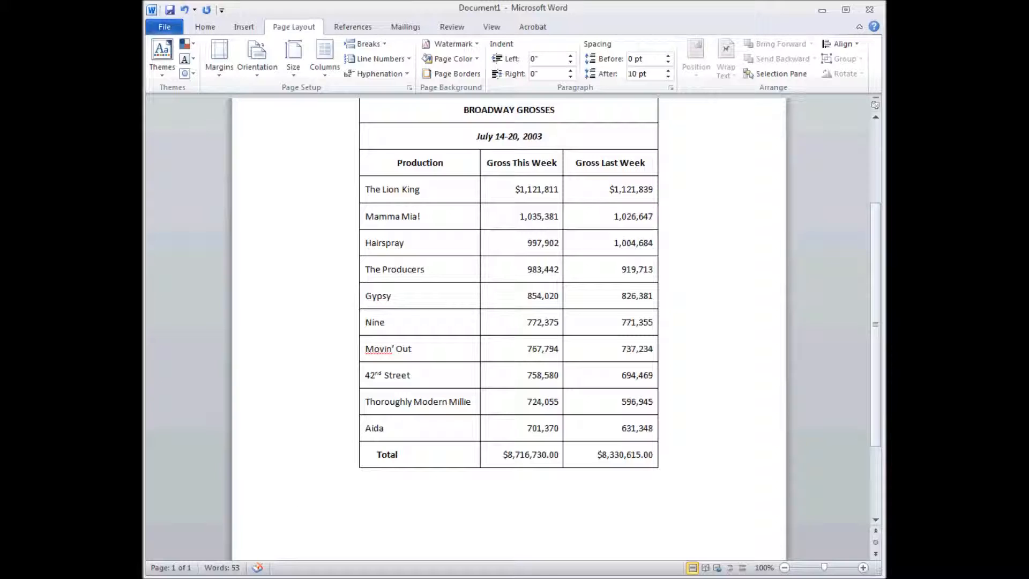
type("Source: http://www.")
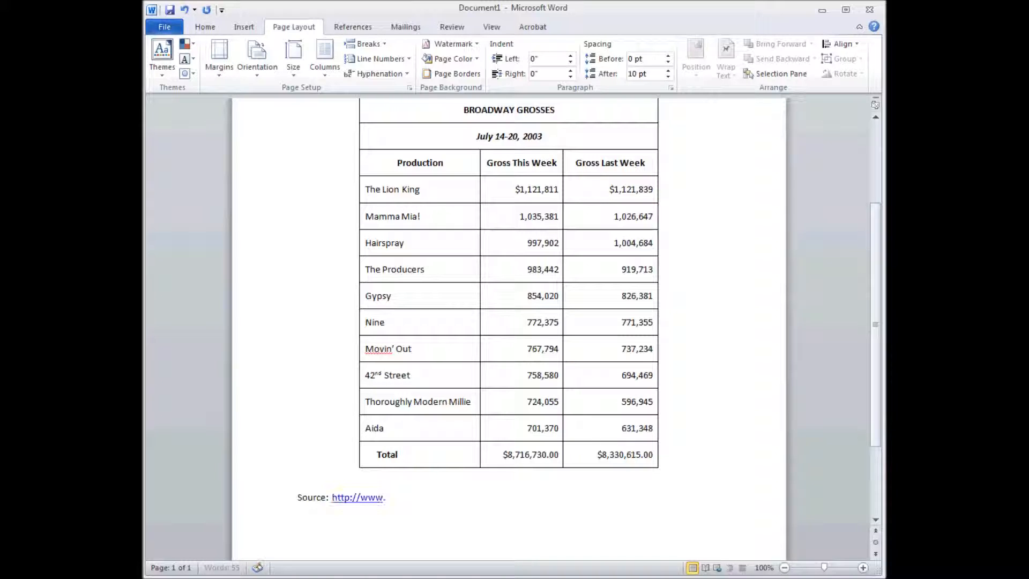
key("ctrl+z")
type("p://www. Playbill.com/feature")
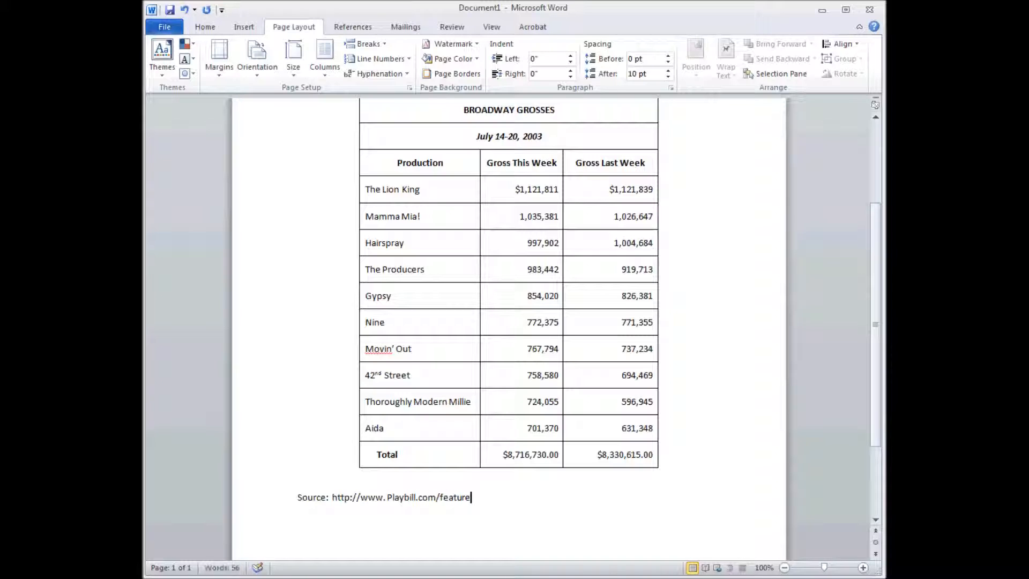
type("s/article/80911.h")
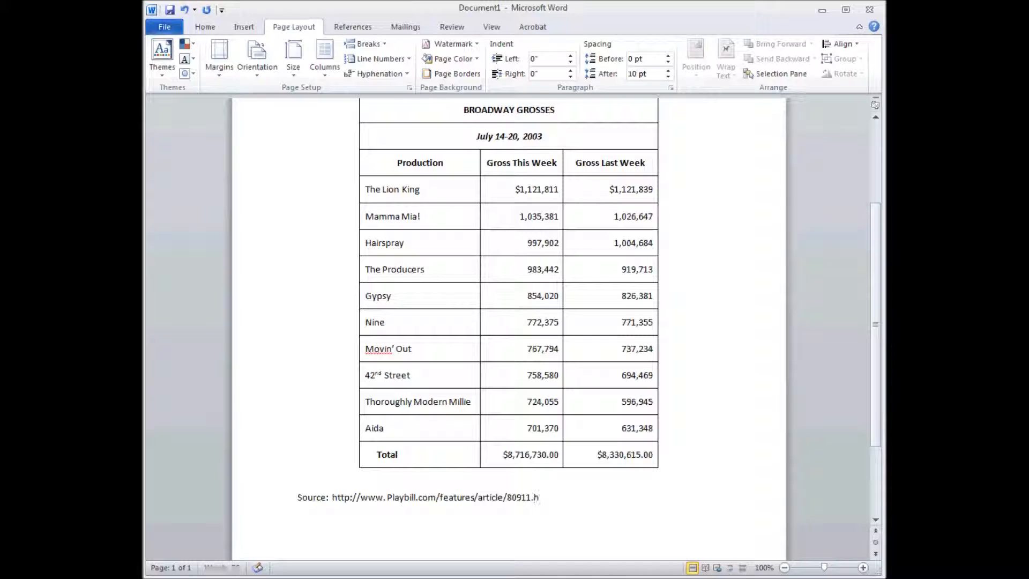
type("tml (29 July 2003)")
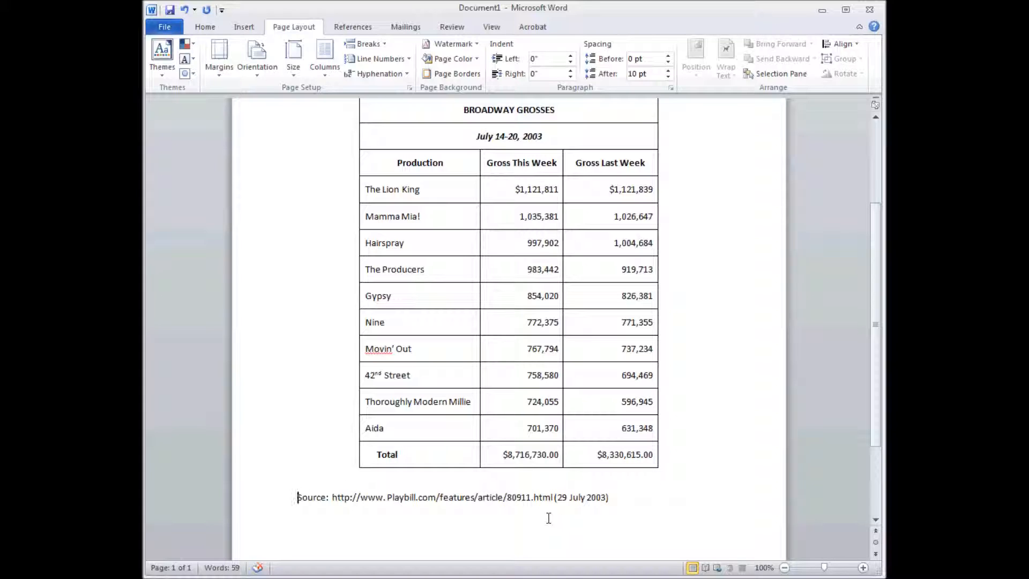
Step: Indent the source line below the table by two tab steps so it starts under the table's left edge
key("Tab")
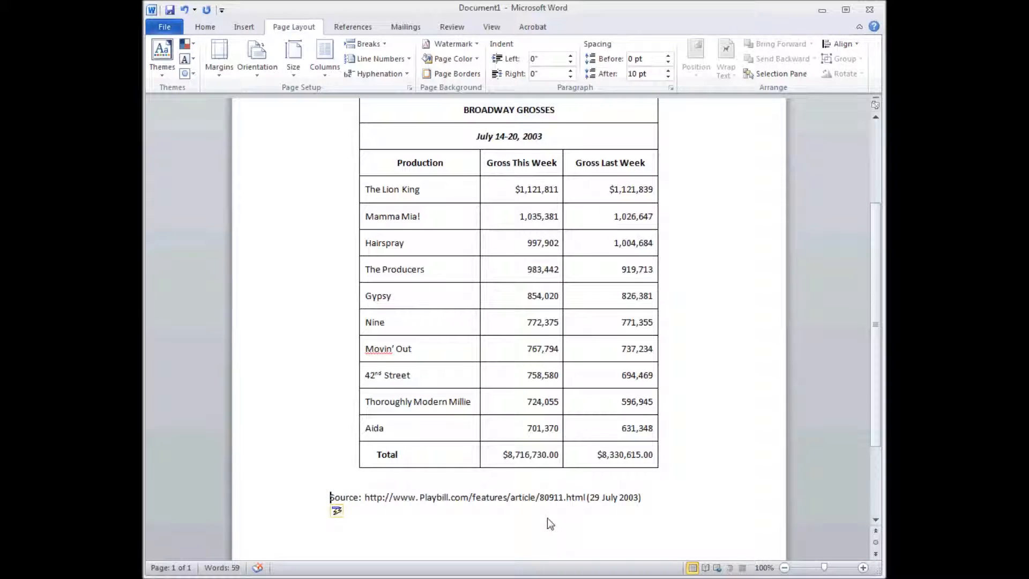
key("Tab")
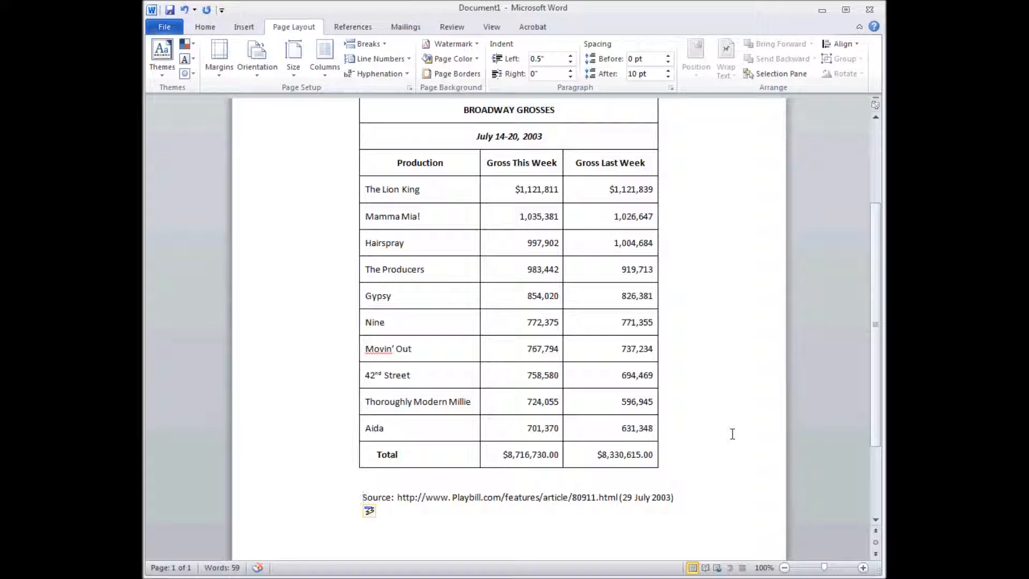
scroll(731, 434, "up", 1)
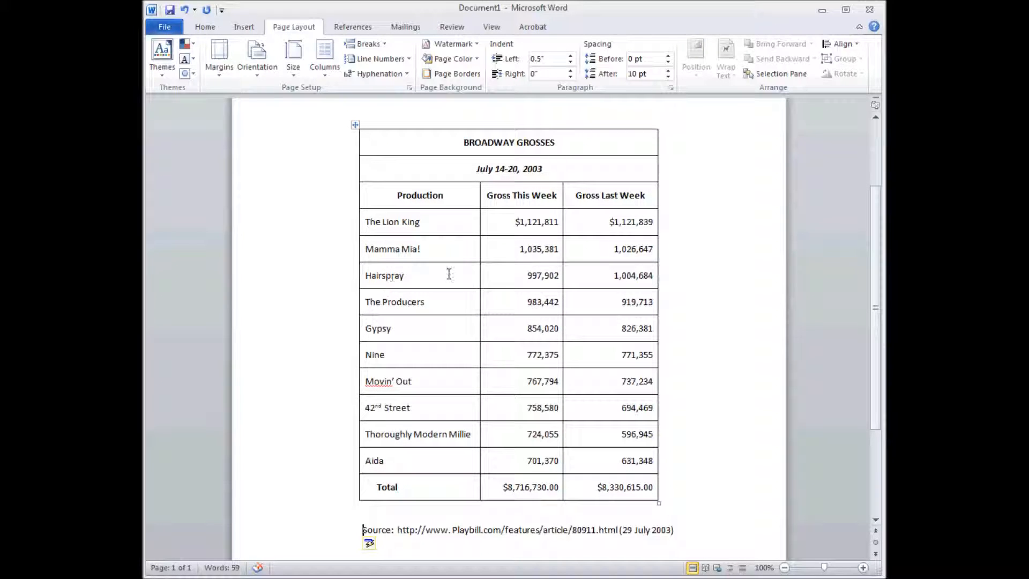